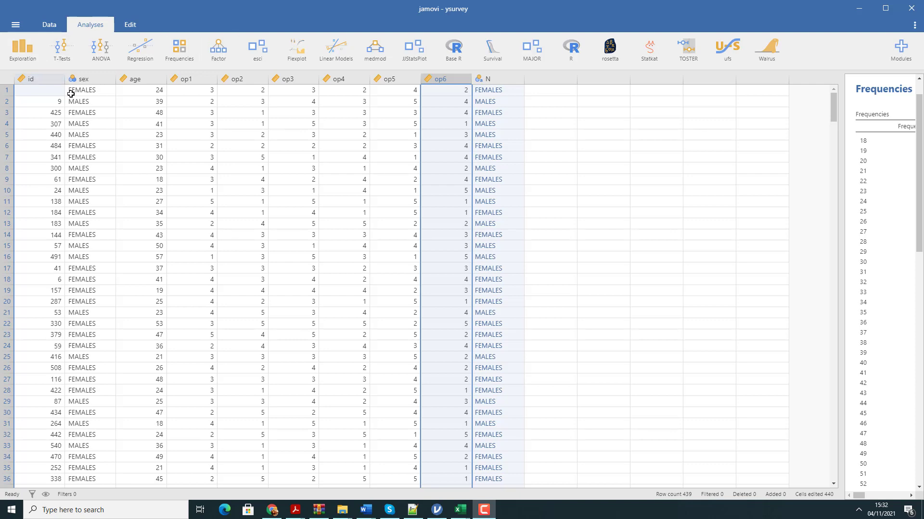
# Inspect the op1–op4 item columns, then bring up the Notepad++ life orientation test notes
pyautogui.click(208, 80)
pyautogui.click(248, 80)
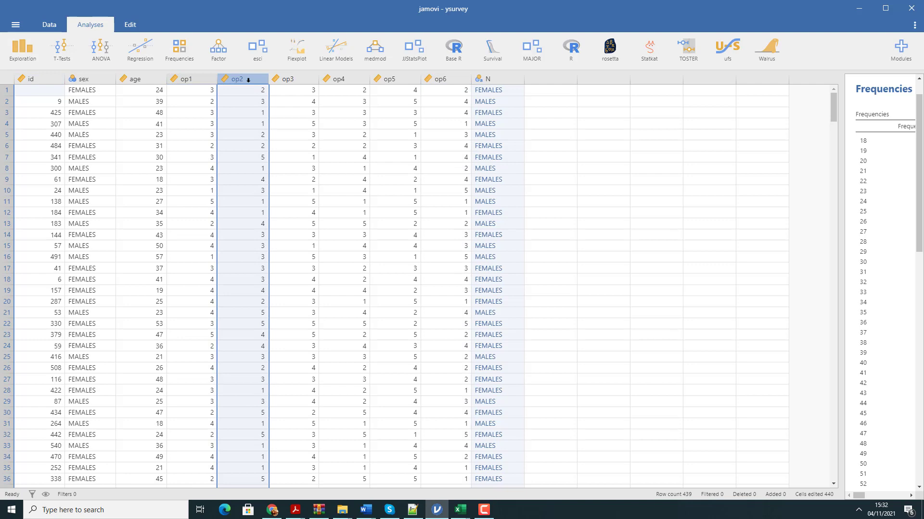
pyautogui.click(290, 79)
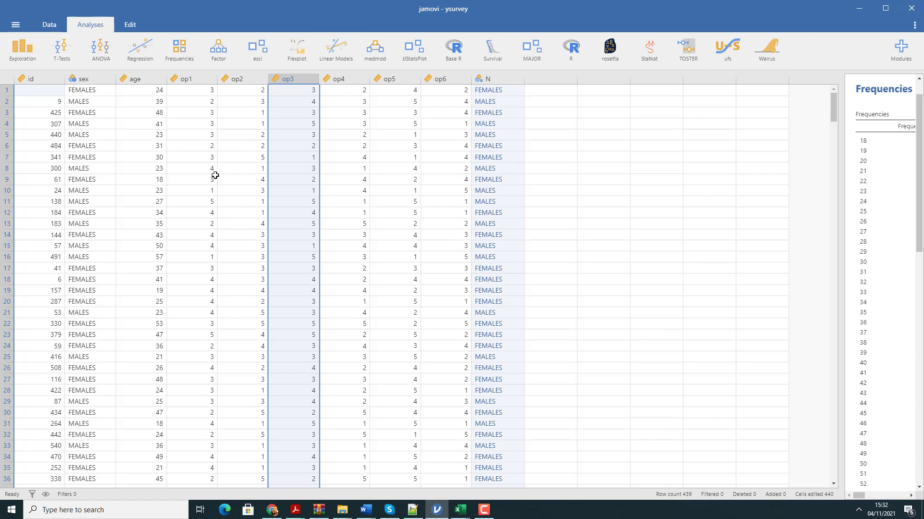
pyautogui.click(357, 81)
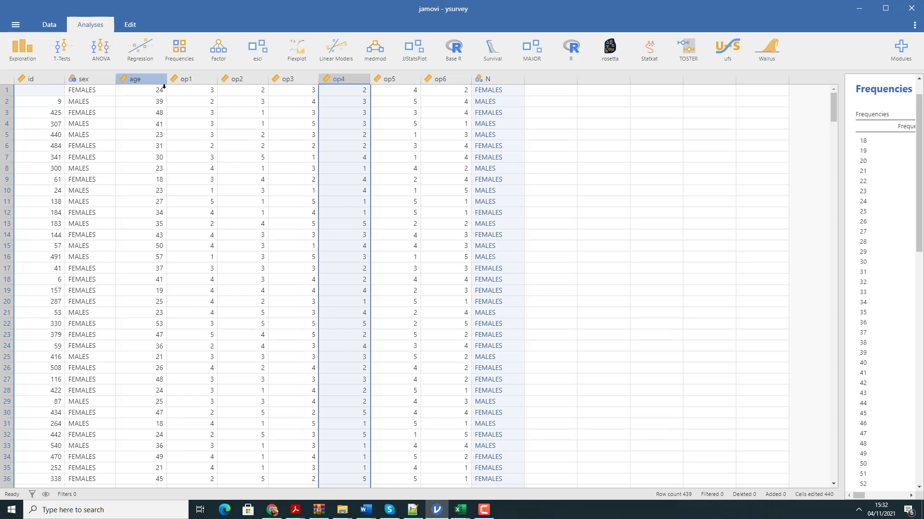
pyautogui.click(197, 83)
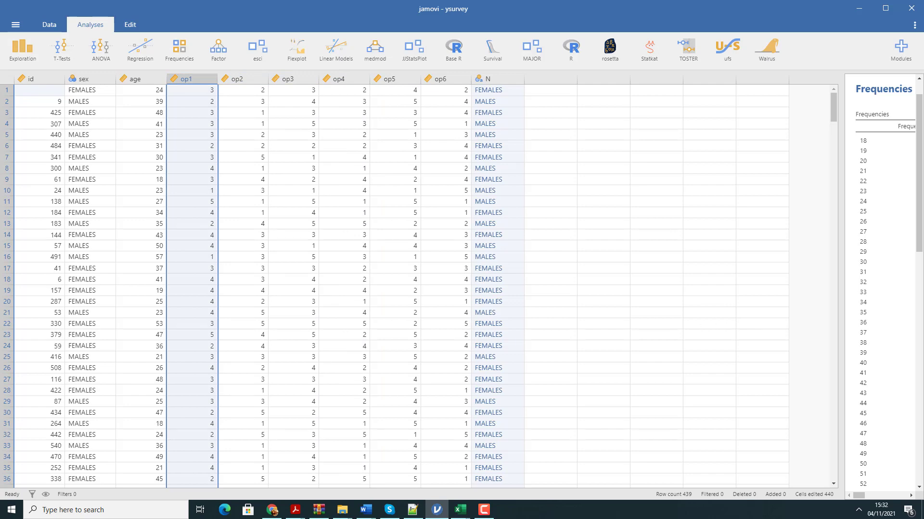
pyautogui.click(413, 510)
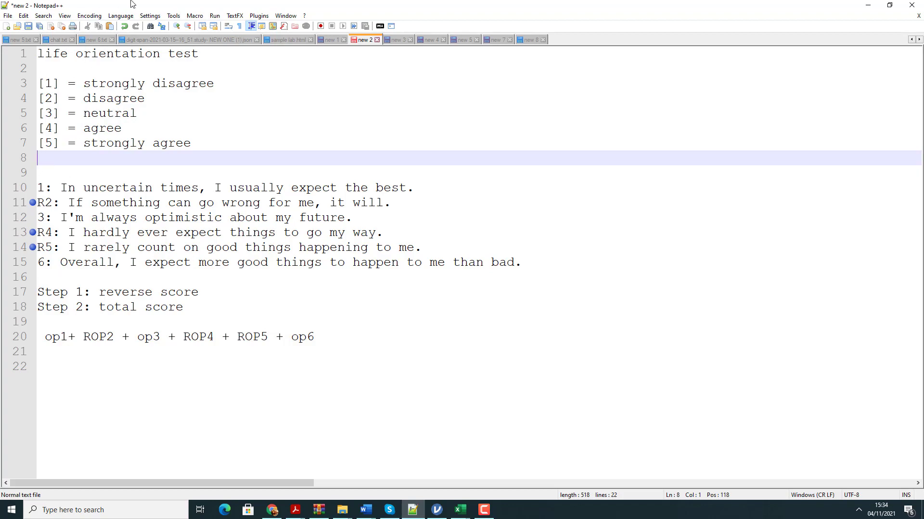
# Move the Notepad++ notes window aside so the jamovi op1–op6 data shows again
pyautogui.moveTo(132, 4); pyautogui.dragTo(923, 60)
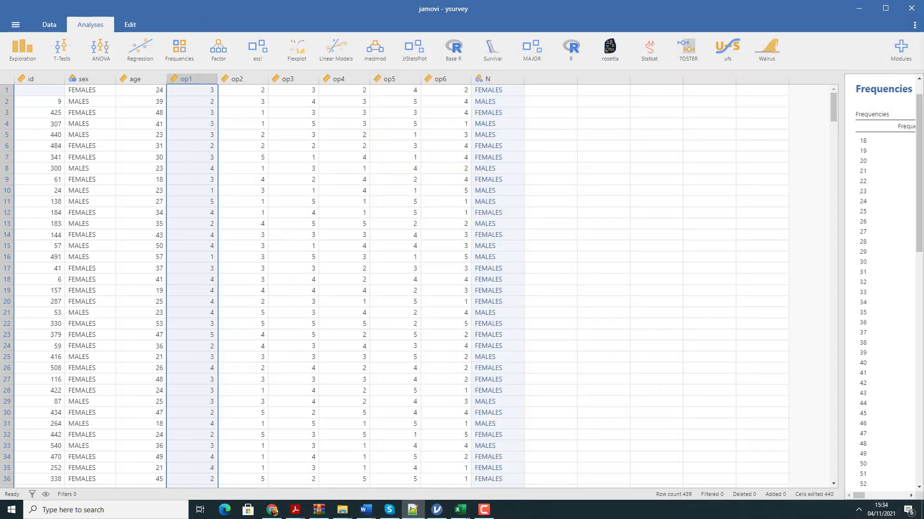
# Select the reverse-keyed columns op2, op4 and op5 together
pyautogui.click(694, 212)
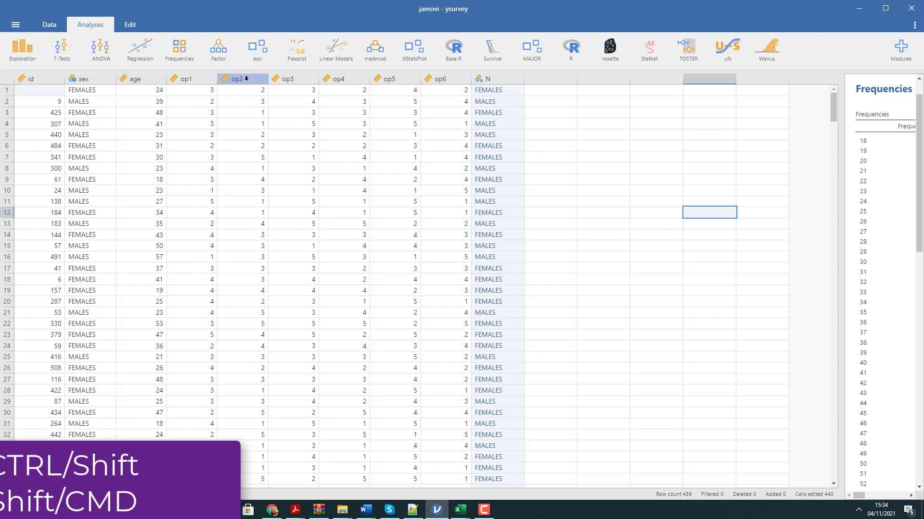
pyautogui.click(246, 79)
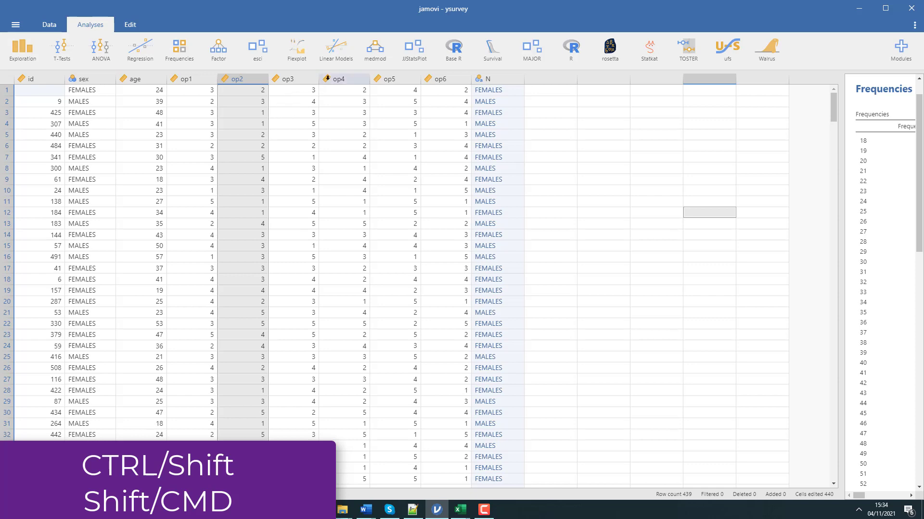
pyautogui.keyDown('ctrl'); pyautogui.click(343, 78); pyautogui.keyUp('ctrl')
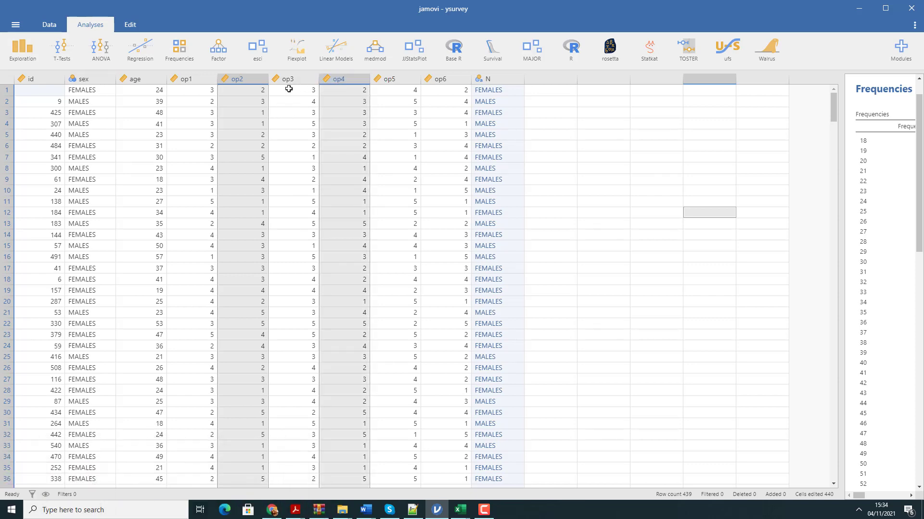
pyautogui.click(362, 82)
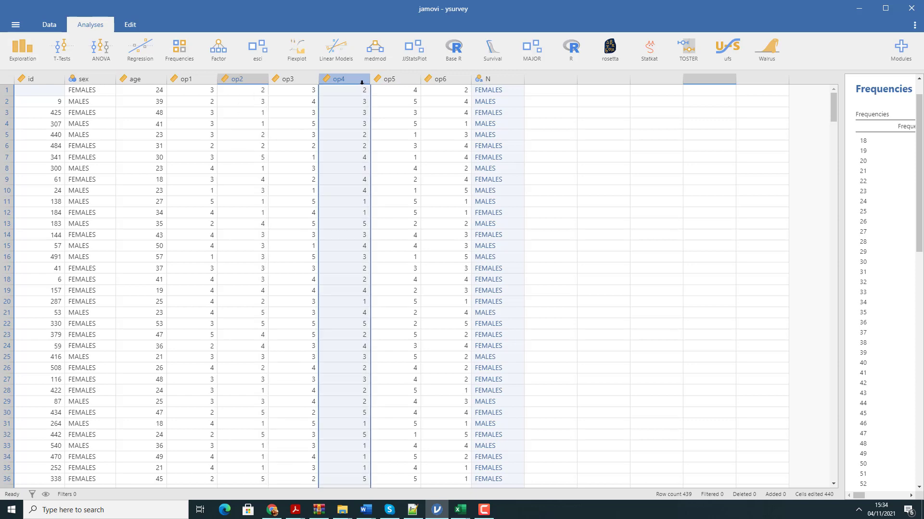
pyautogui.keyDown('shift'); pyautogui.click(389, 80); pyautogui.keyUp('shift')
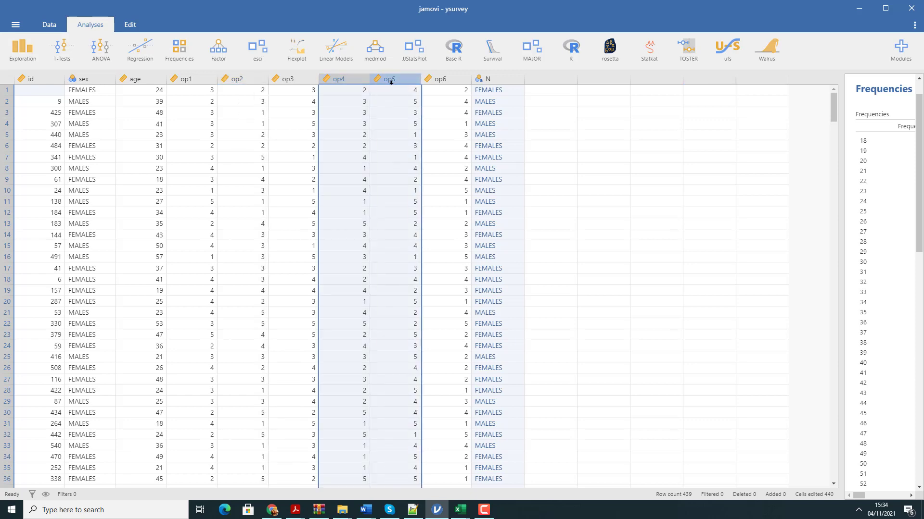
pyautogui.keyDown('ctrl'); pyautogui.click(246, 79); pyautogui.keyUp('ctrl')
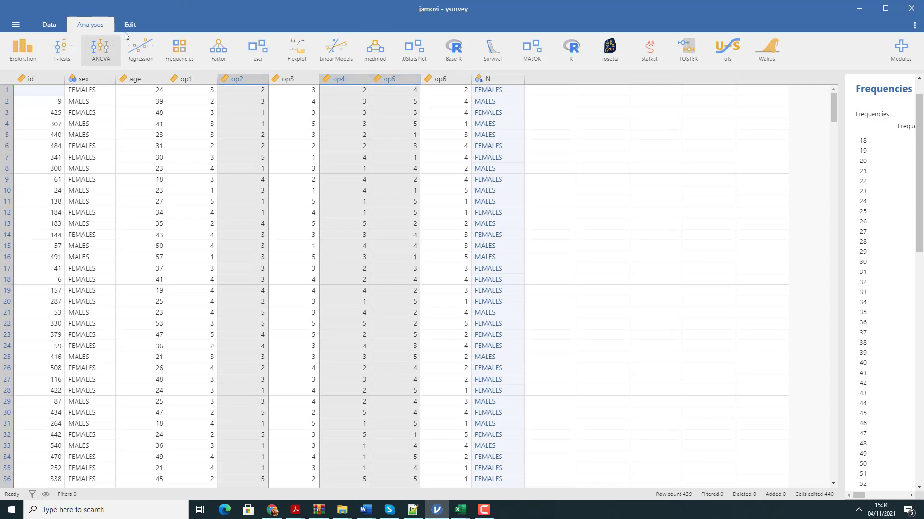
# Create a new transform named rev2 for the selected items and begin its 6- formula
pyautogui.click(50, 26)
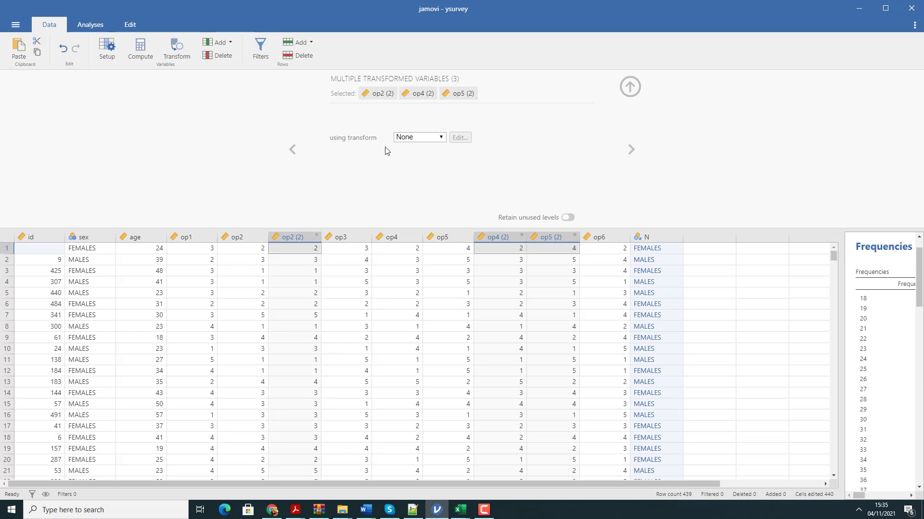
pyautogui.click(420, 138)
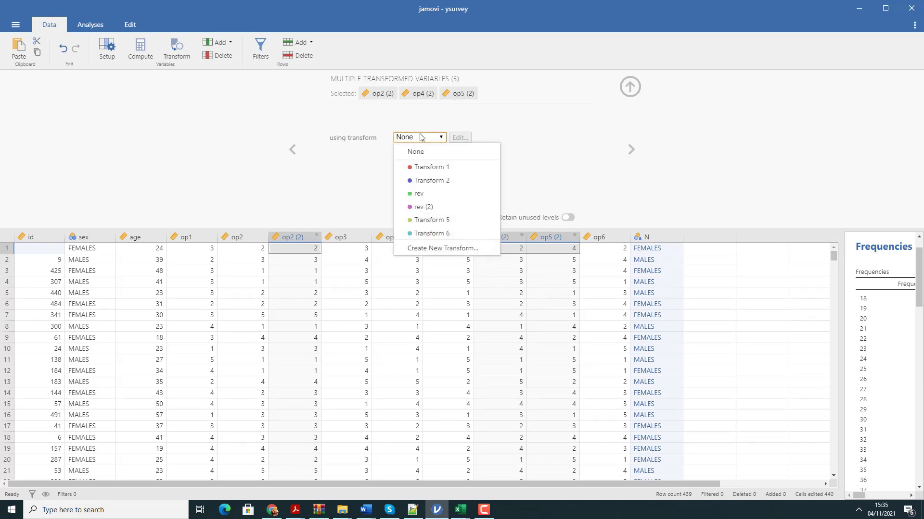
pyautogui.click(436, 248)
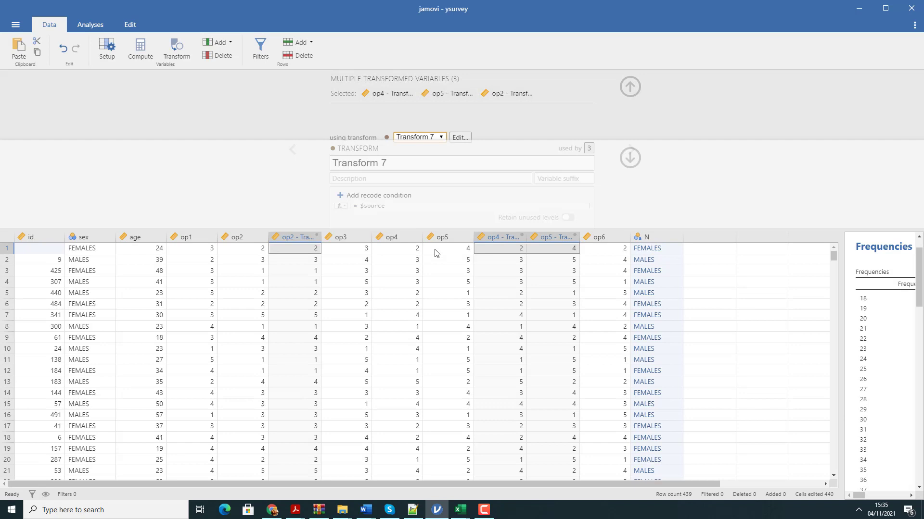
pyautogui.click(394, 109)
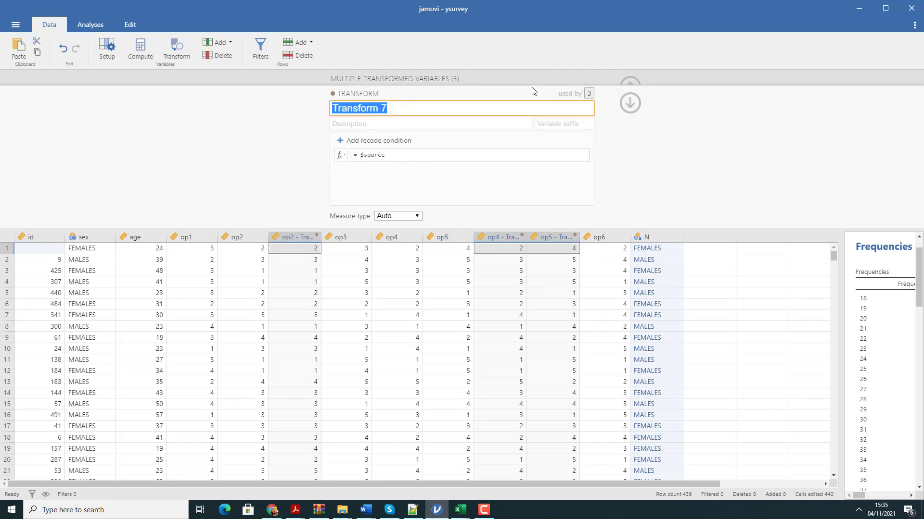
pyautogui.write('re')
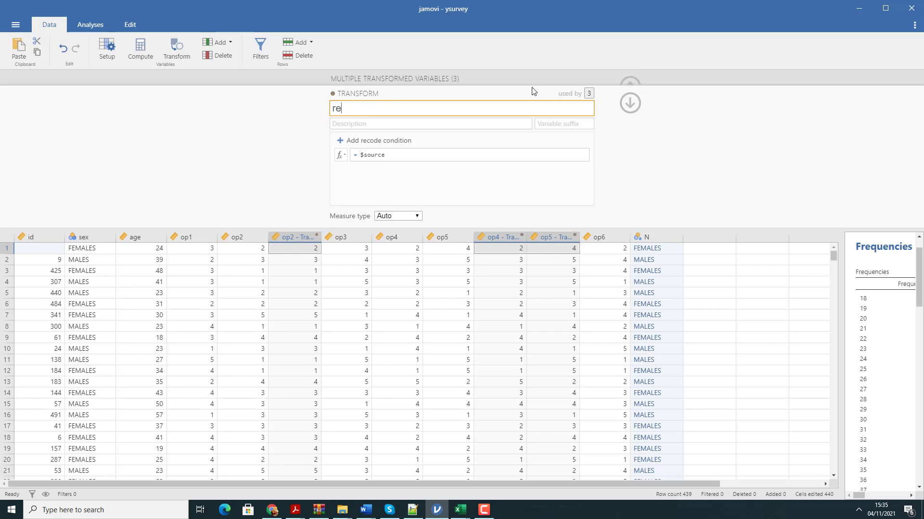
pyautogui.write('v2')
pyautogui.click(360, 156)
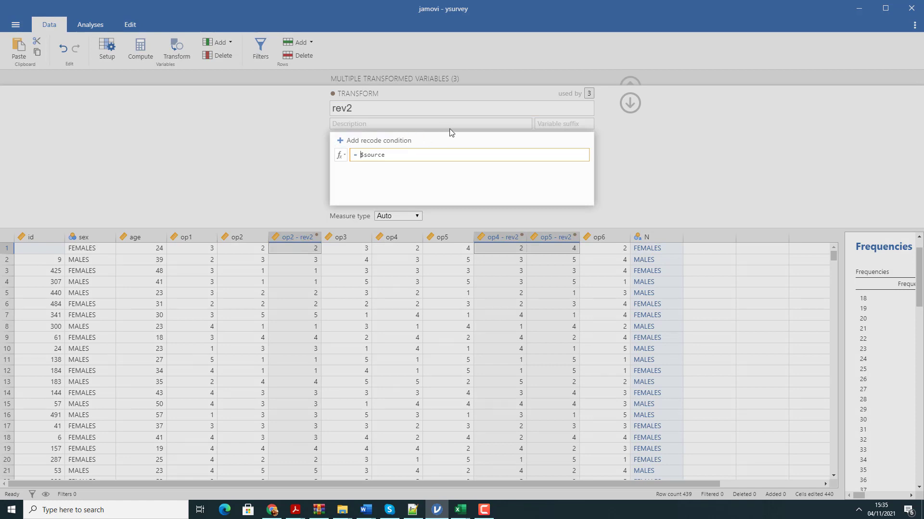
pyautogui.write('6-')
pyautogui.click(461, 510)
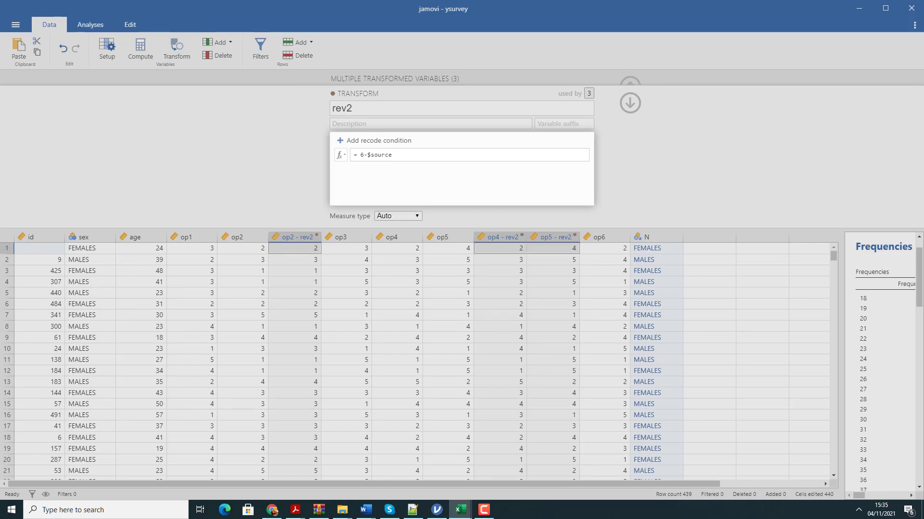
# Maximize the reverse score workbook and highlight the original scores and reverse scores B3:B7
pyautogui.hotkey('alt', 'Tab')
pyautogui.moveTo(697, 46); pyautogui.dragTo(314, 8)
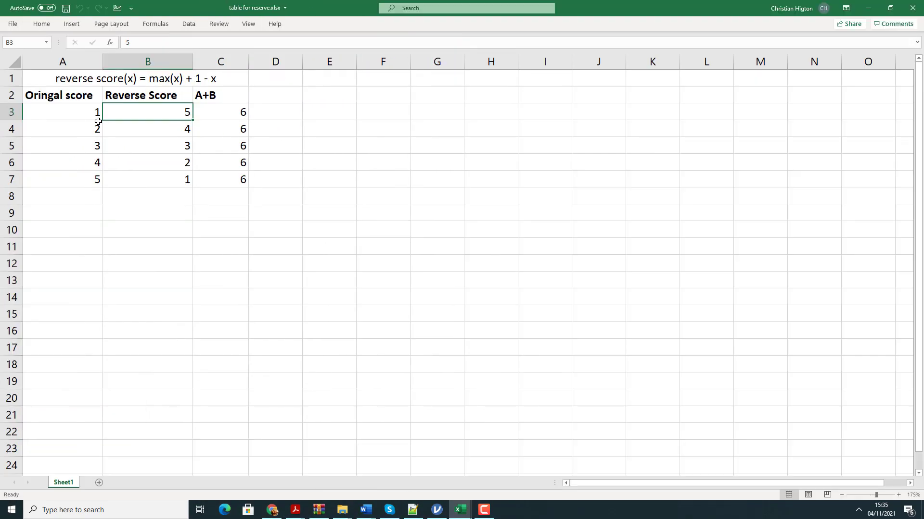
pyautogui.click(145, 241)
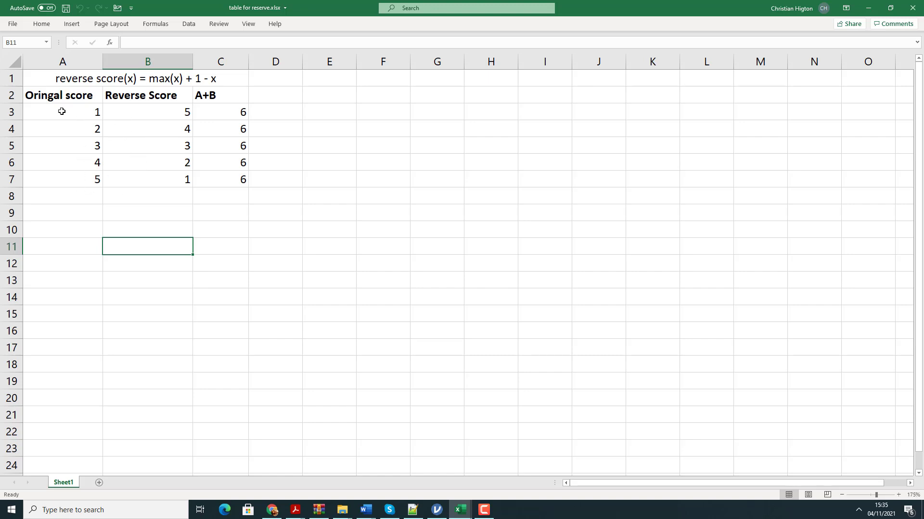
pyautogui.moveTo(74, 111); pyautogui.dragTo(74, 177)
pyautogui.moveTo(171, 110); pyautogui.dragTo(159, 181)
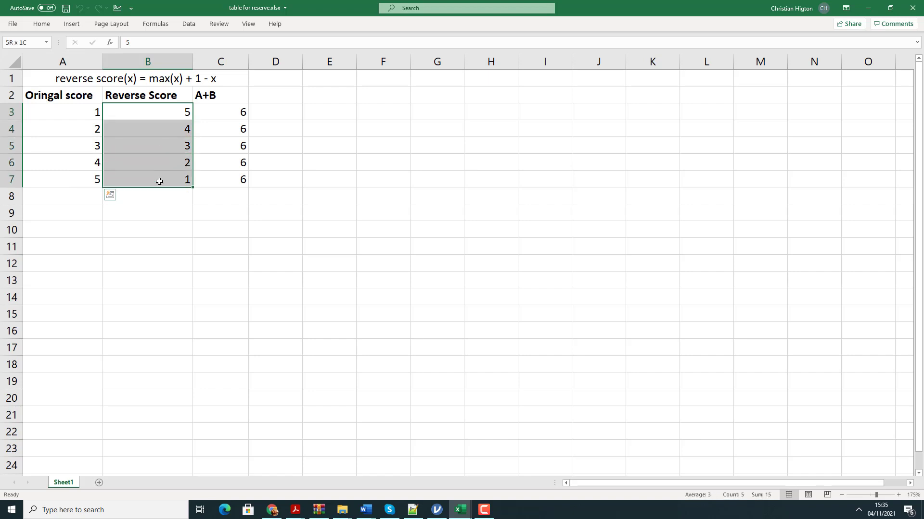
pyautogui.click(158, 224)
# Walk through score pairs 1–5, 2–4, 4–2, 5–1 and show C3's =A3+B3 totalling 6
pyautogui.click(92, 111)
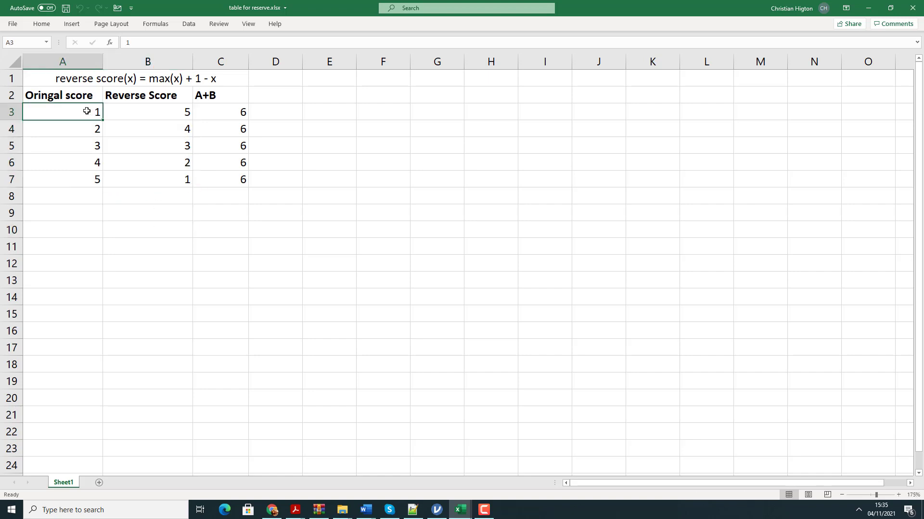
pyautogui.click(159, 114)
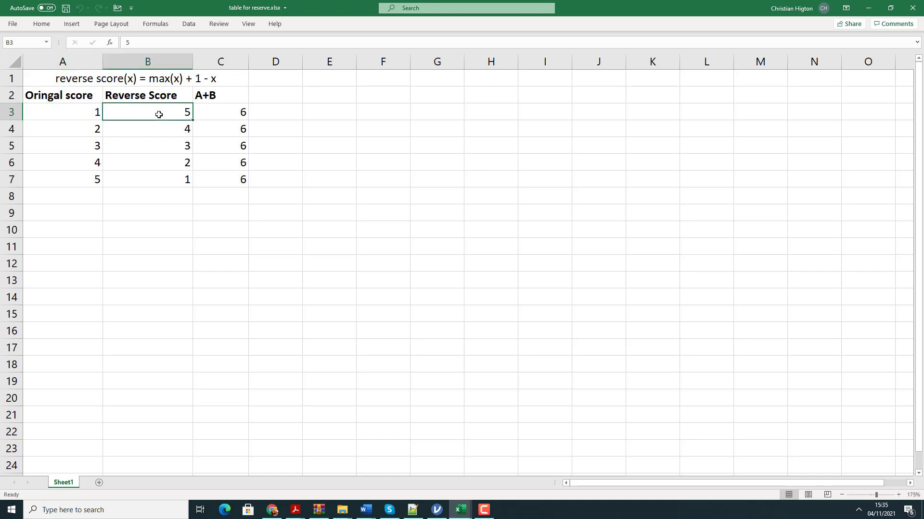
pyautogui.click(89, 129)
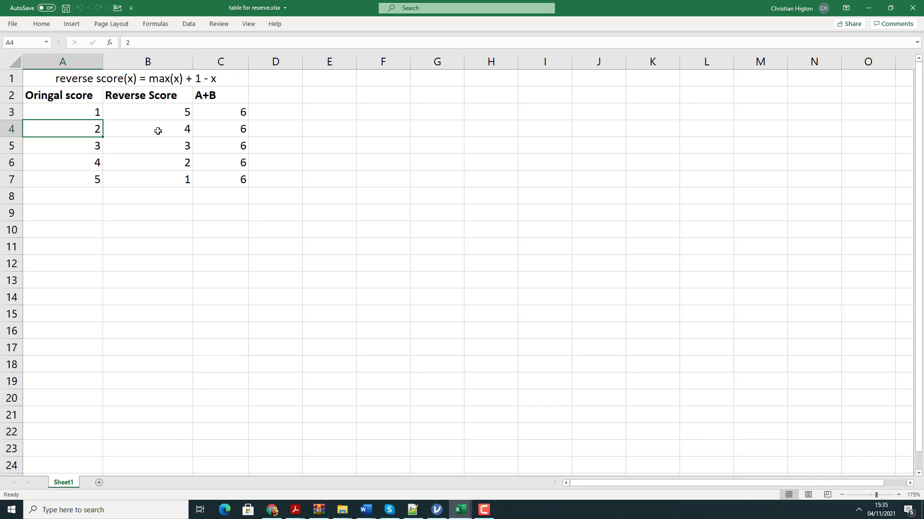
pyautogui.click(140, 130)
pyautogui.click(87, 142)
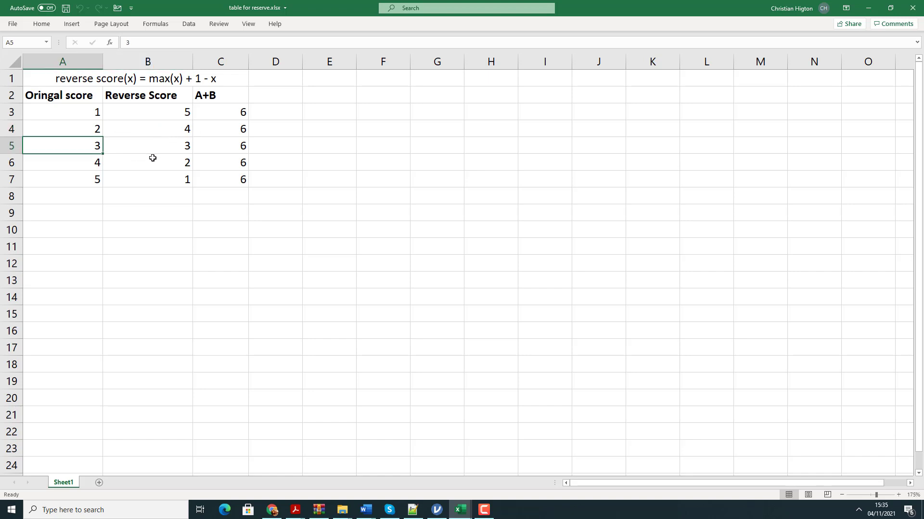
pyautogui.click(93, 164)
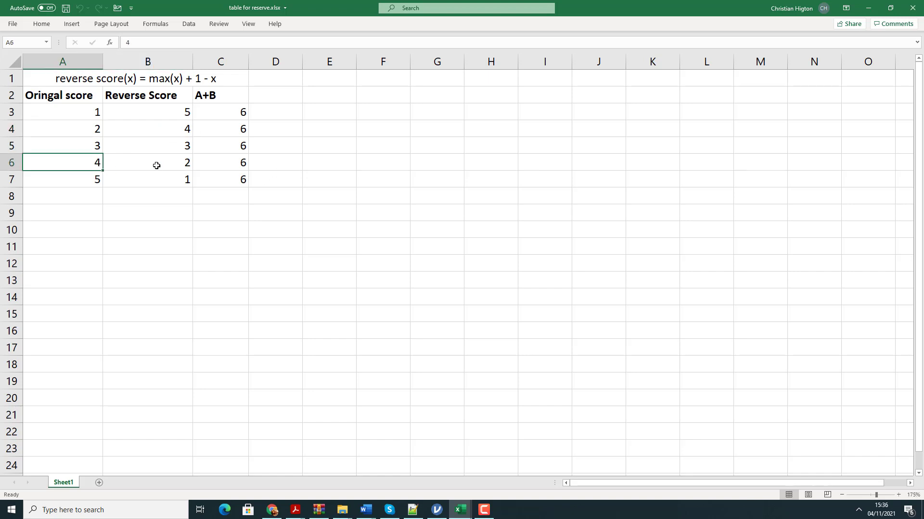
pyautogui.click(156, 165)
pyautogui.click(97, 180)
pyautogui.click(148, 182)
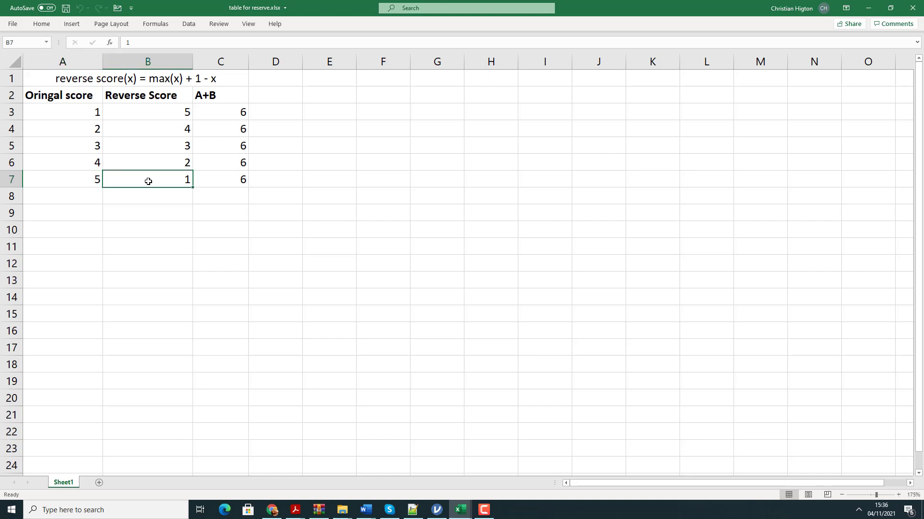
pyautogui.click(285, 235)
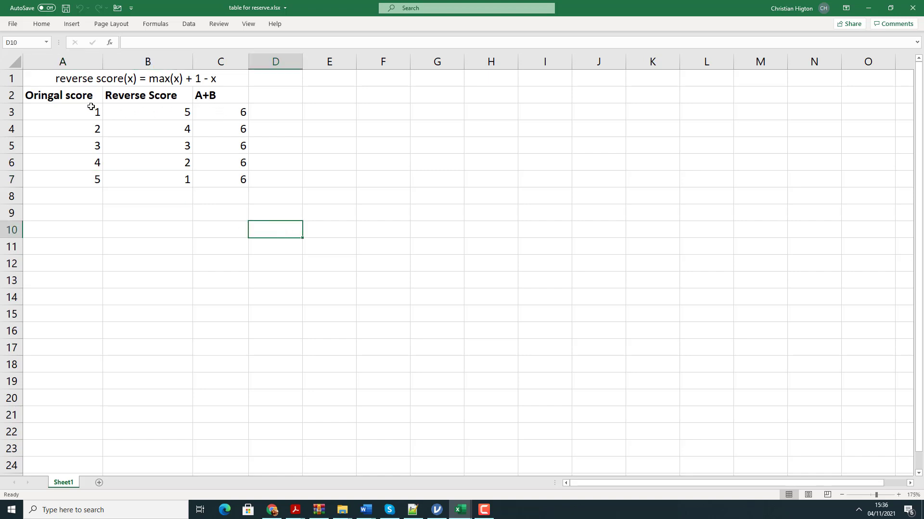
pyautogui.moveTo(91, 107); pyautogui.dragTo(159, 111)
pyautogui.click(230, 113)
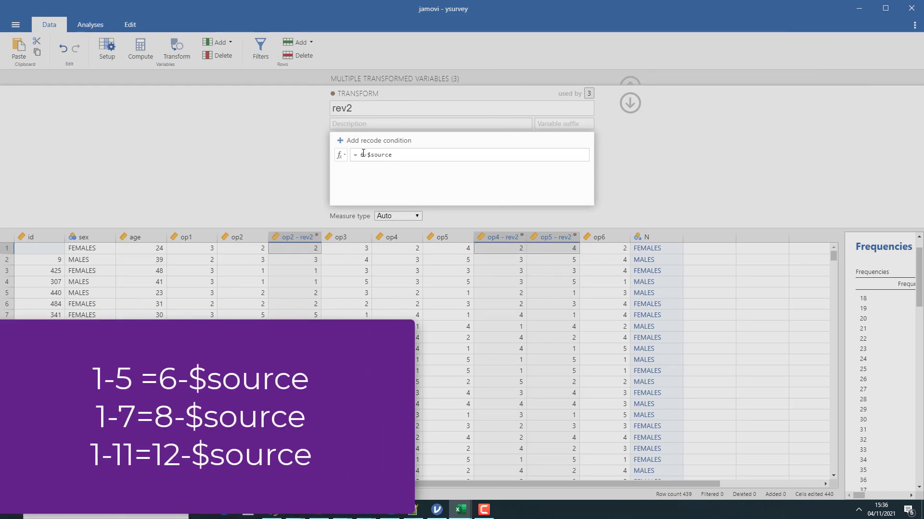
# Apply the 6-$source formula and rename the reversed op2 column to Rop
pyautogui.click(400, 154)
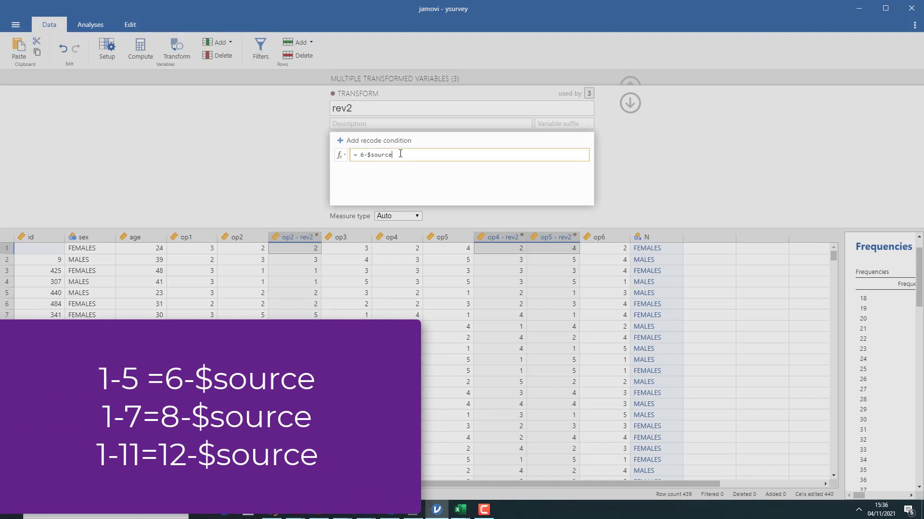
pyautogui.press('Return')
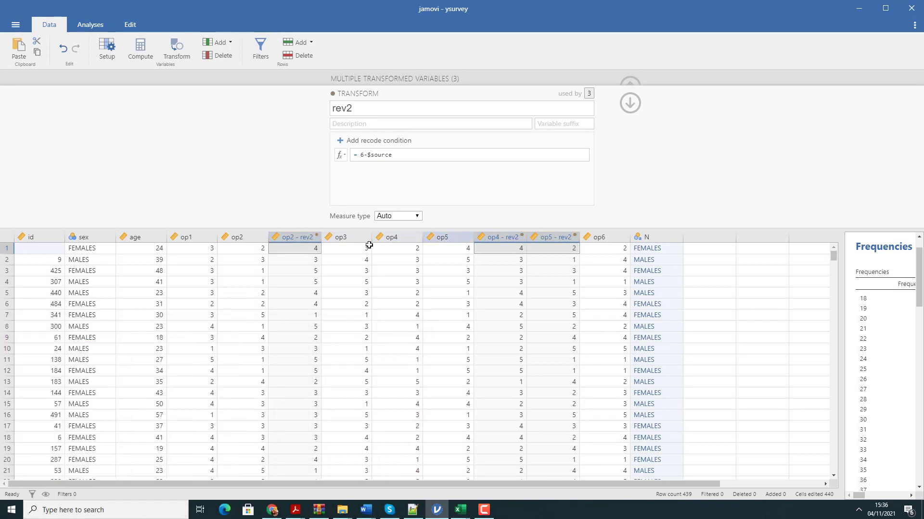
pyautogui.click(291, 237)
pyautogui.click(396, 95)
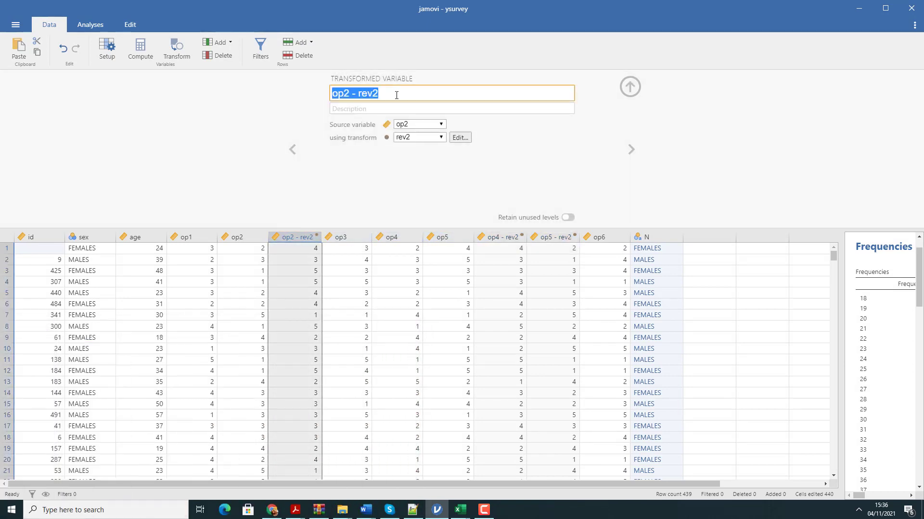
pyautogui.write('Rop')
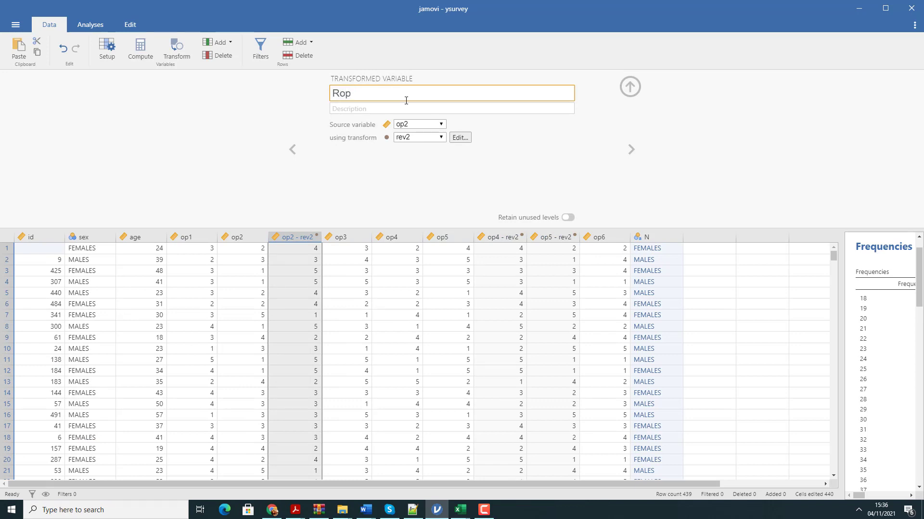
pyautogui.press('Return')
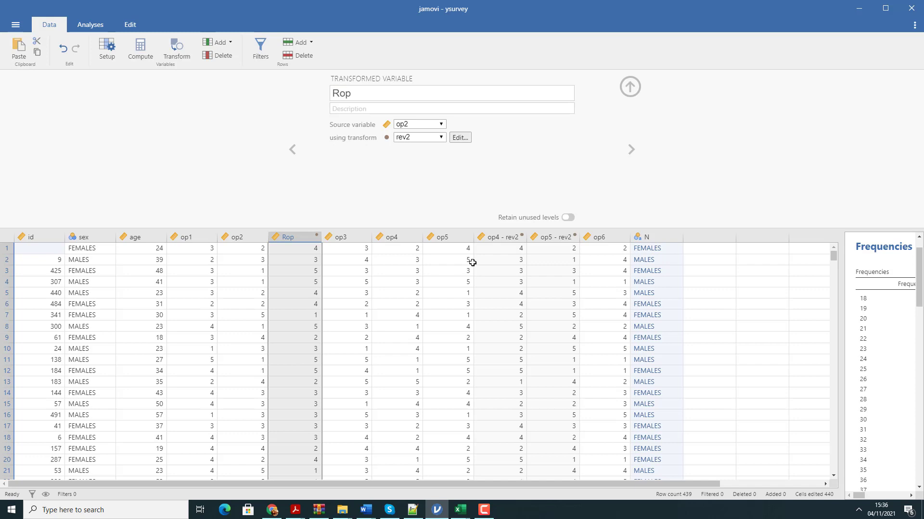
# Rename the reversed op4 column to Rop4
pyautogui.click(499, 239)
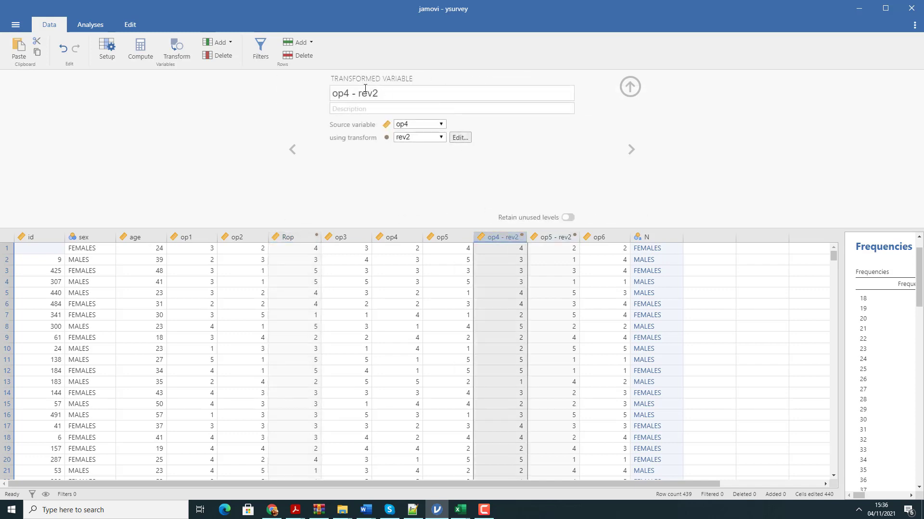
pyautogui.click(393, 96)
pyautogui.write('Rop')
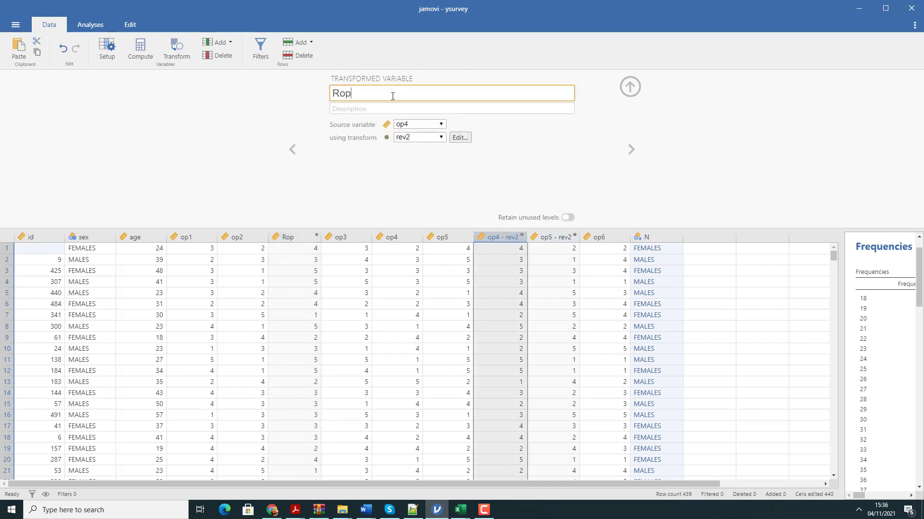
pyautogui.press('Return')
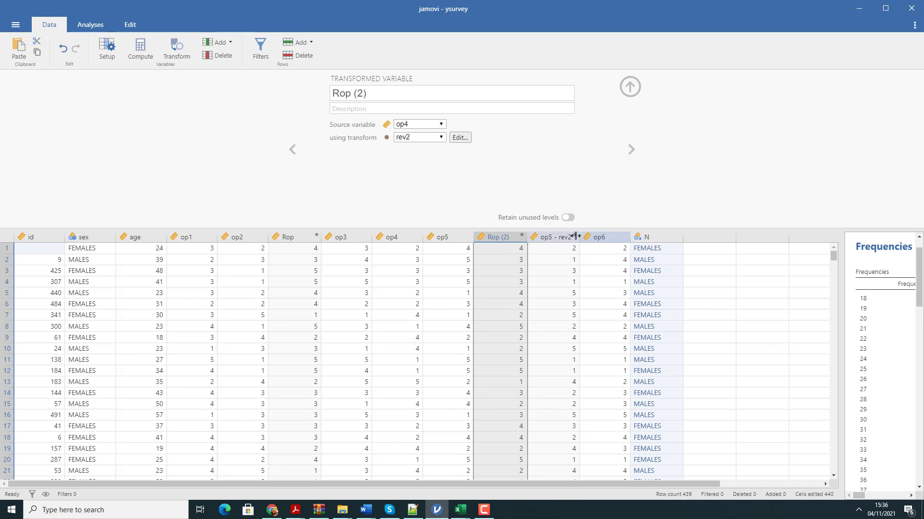
pyautogui.click(379, 87)
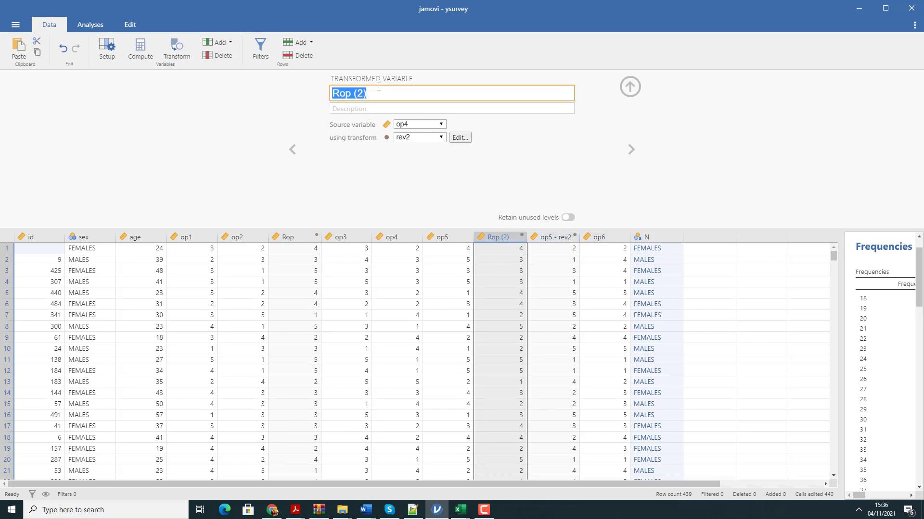
pyautogui.click(379, 89)
pyautogui.press('BackSpace')
pyautogui.write('4')
pyautogui.press('Return')
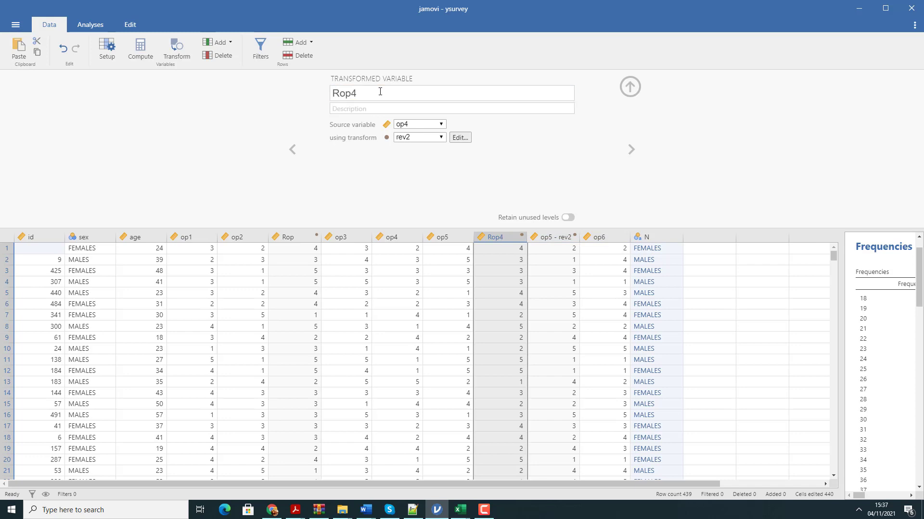
# Rename the reversed op5 column to Rop5
pyautogui.click(553, 237)
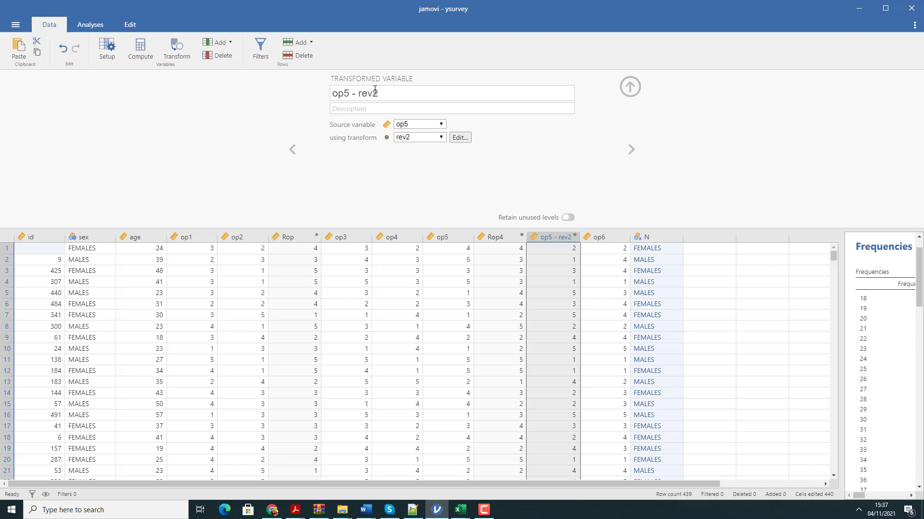
pyautogui.click(374, 93)
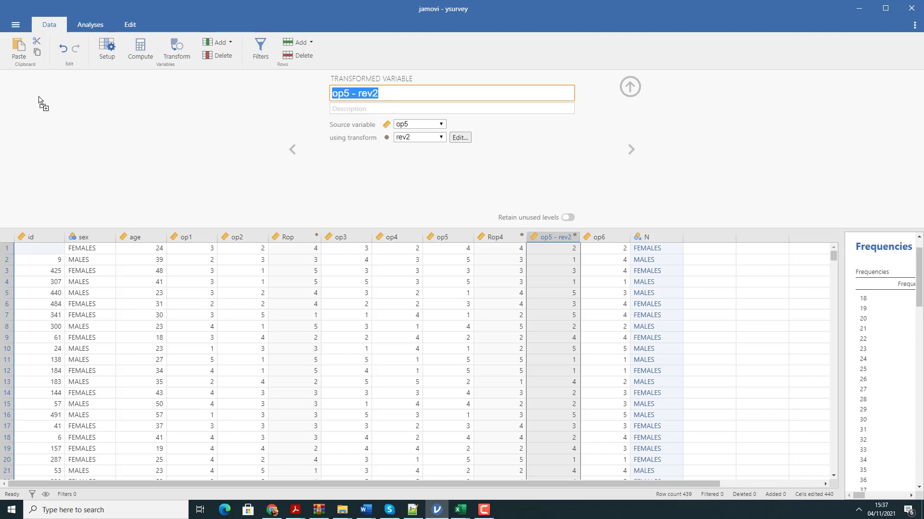
pyautogui.write('Rop')
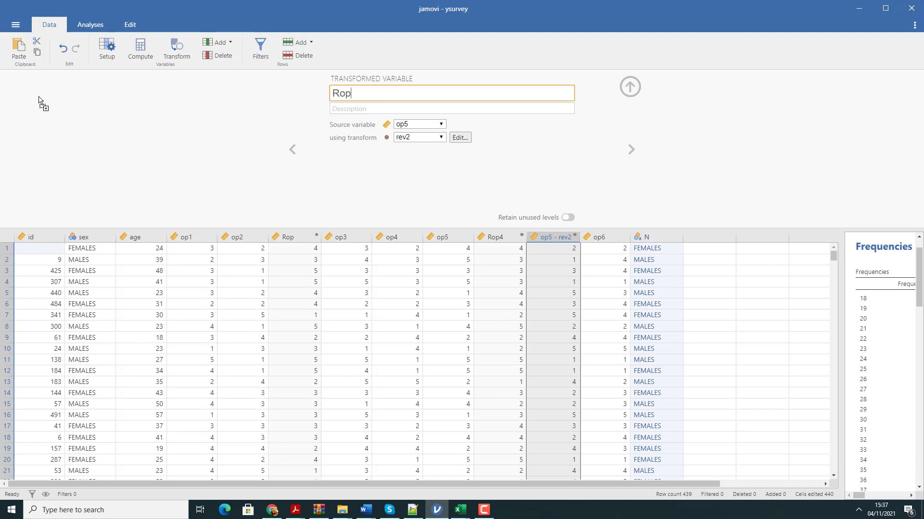
pyautogui.write('5')
pyautogui.press('Return')
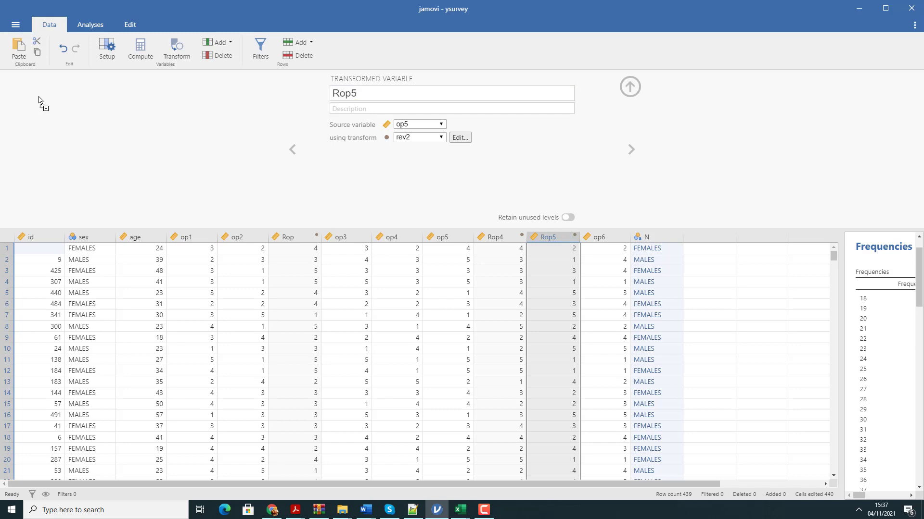
pyautogui.click(748, 290)
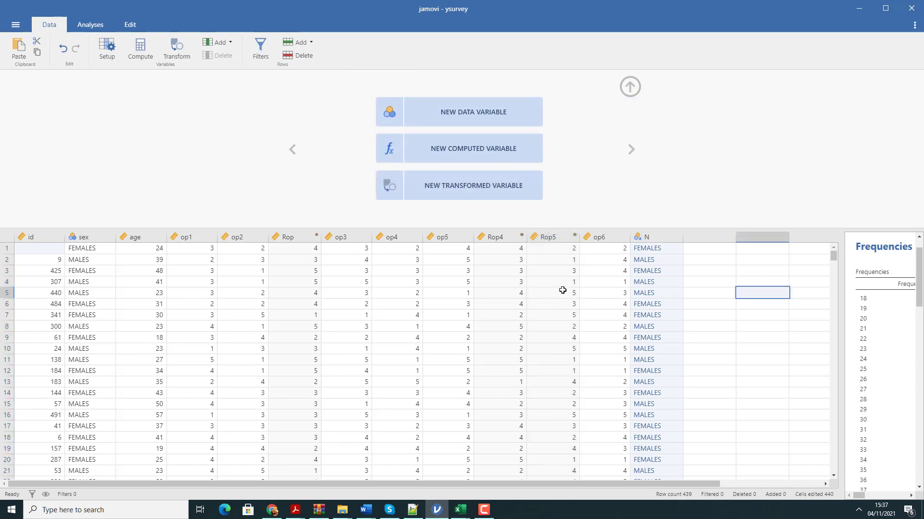
# Create a new computed variable named total OP after the N column
pyautogui.click(694, 240)
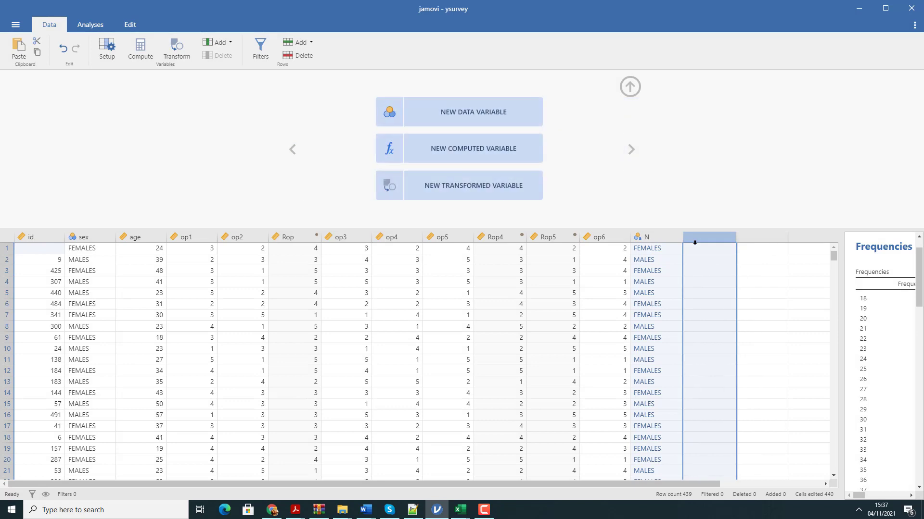
pyautogui.click(465, 160)
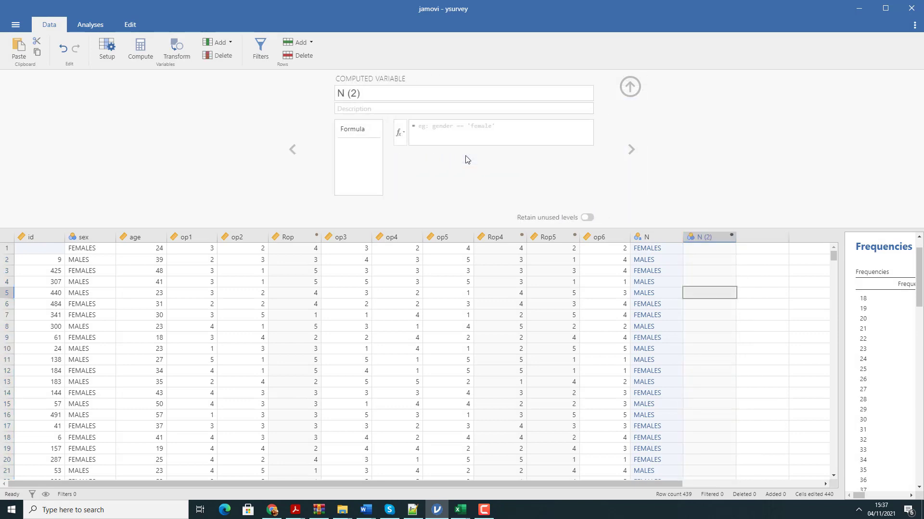
pyautogui.click(380, 100)
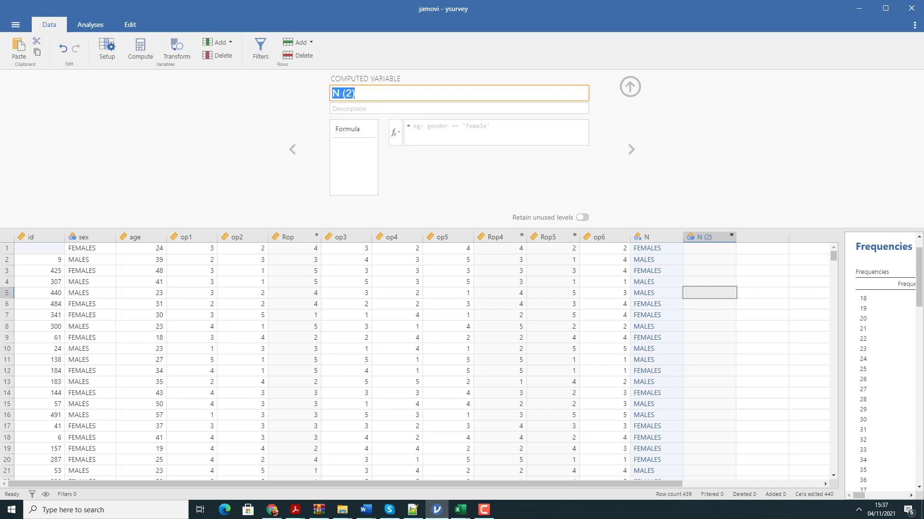
pyautogui.write('to')
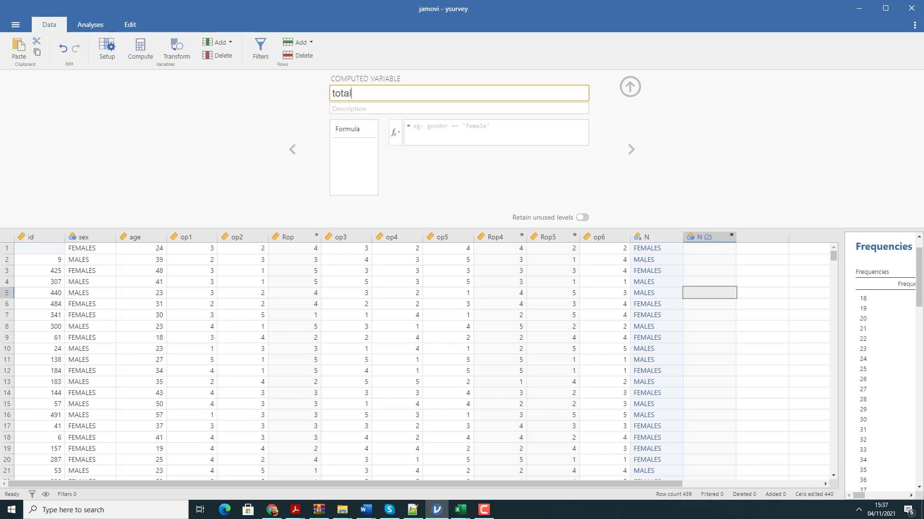
pyautogui.write('tal OP')
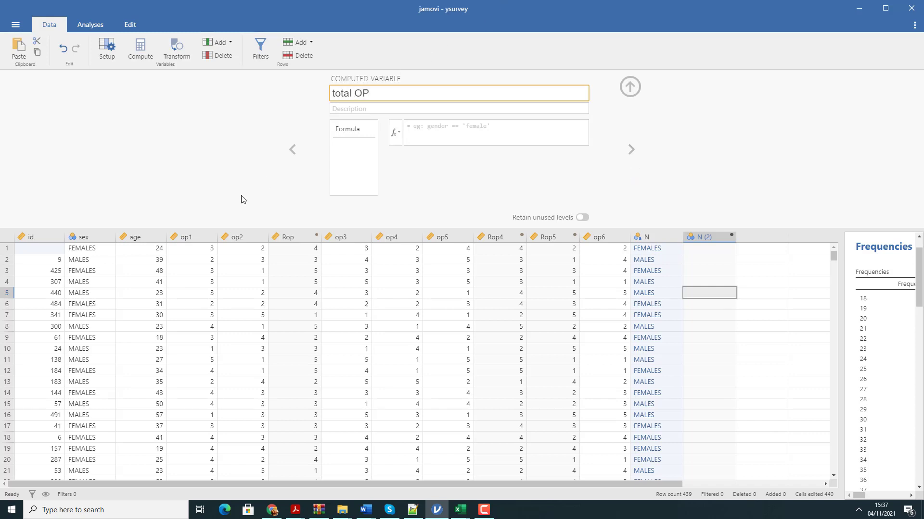
# Start the total OP formula as SUM with op1 and Rop
pyautogui.click(395, 134)
pyautogui.scroll(-5, 433, 214)
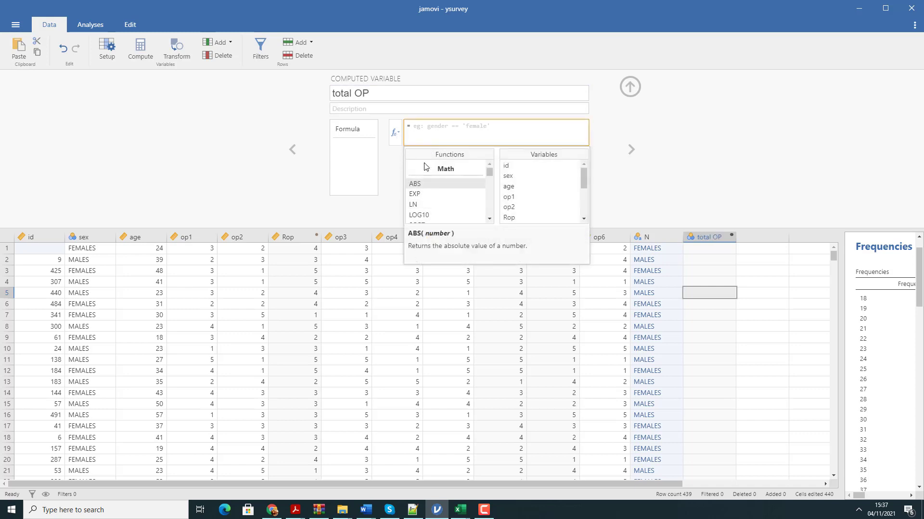
pyautogui.scroll(-3, 416, 207)
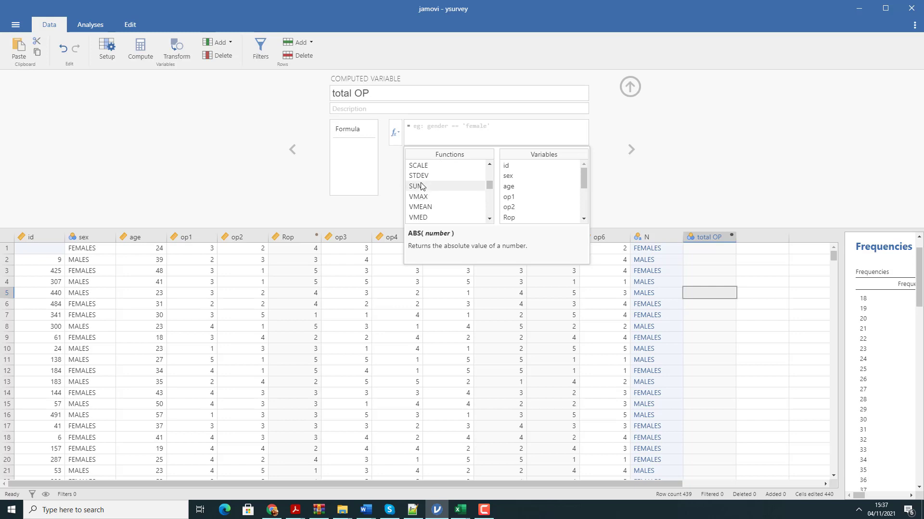
pyautogui.doubleClick(416, 186)
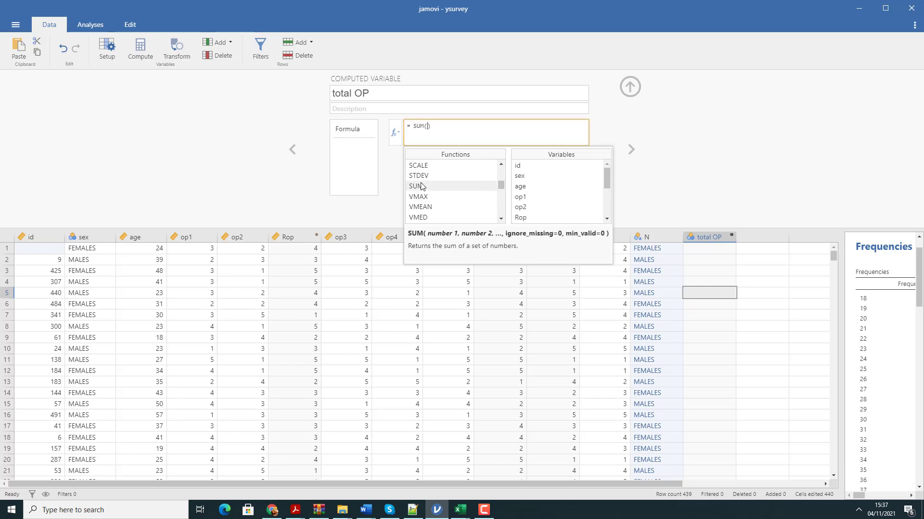
pyautogui.doubleClick(522, 198)
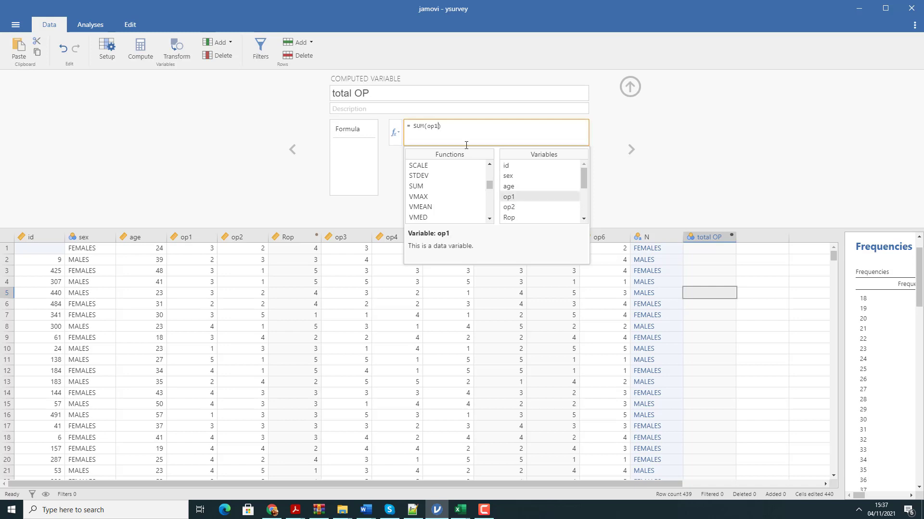
pyautogui.write(',')
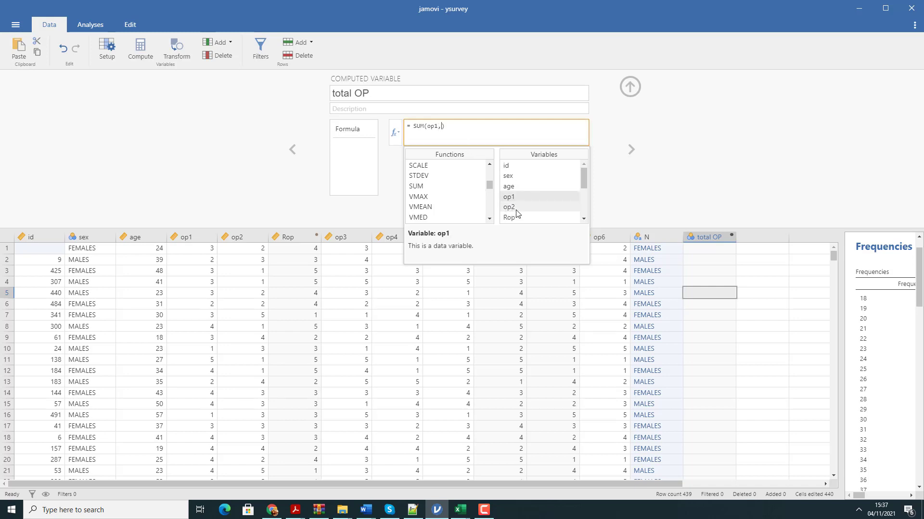
pyautogui.scroll(-2, 516, 213)
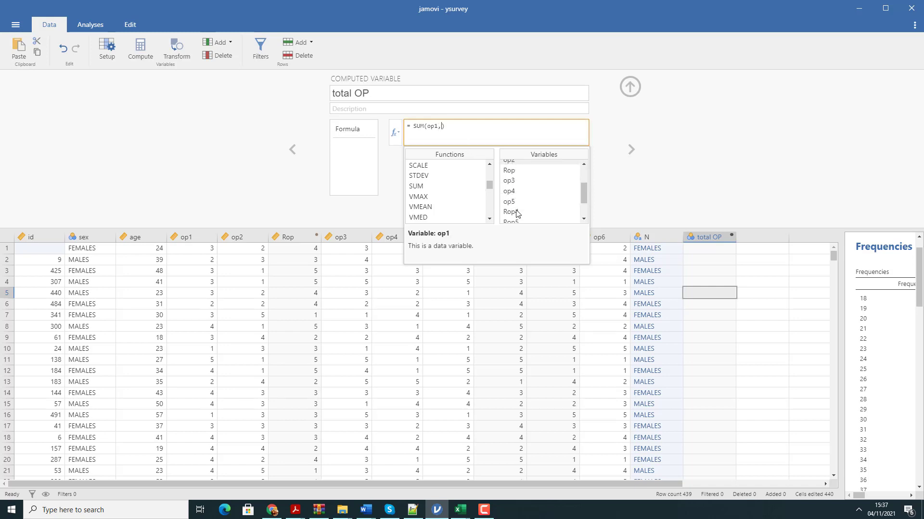
pyautogui.click(515, 171)
pyautogui.doubleClick(511, 171)
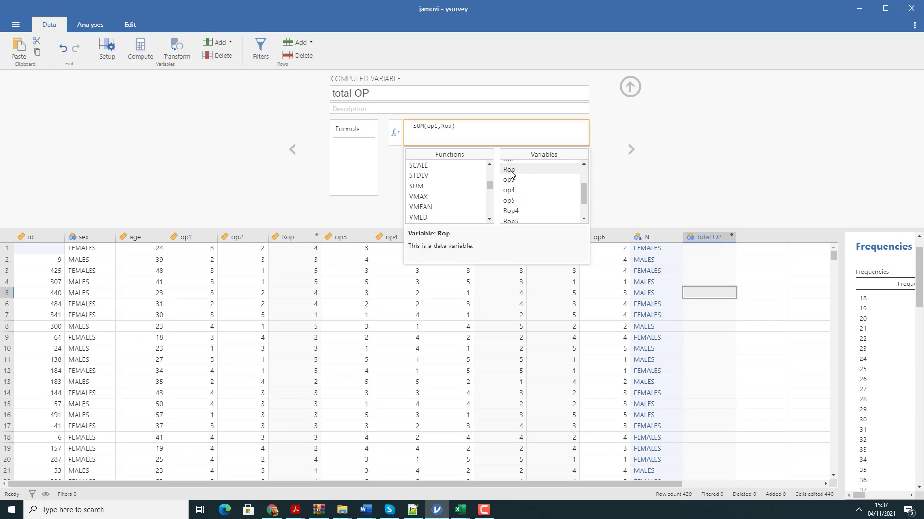
pyautogui.write(',')
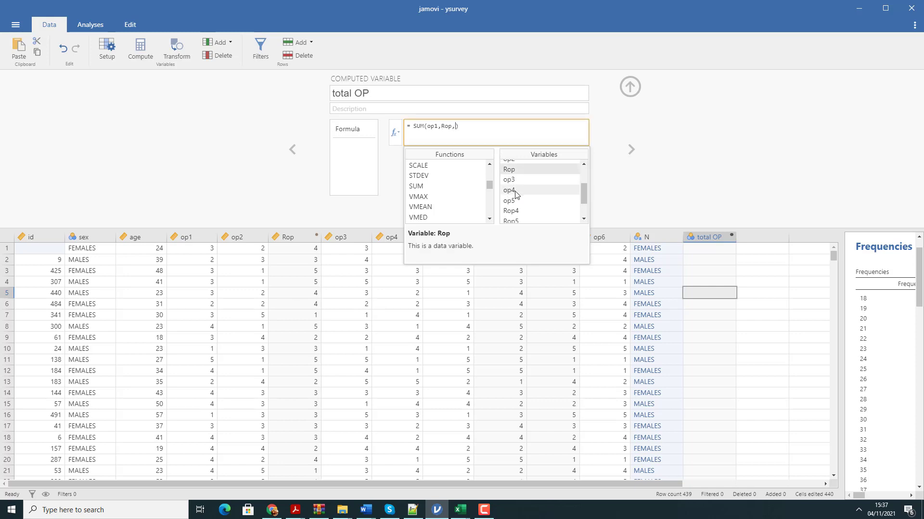
# Add op3, Rop4, Rop5 and op6 to the SUM and compute the totals
pyautogui.doubleClick(514, 181)
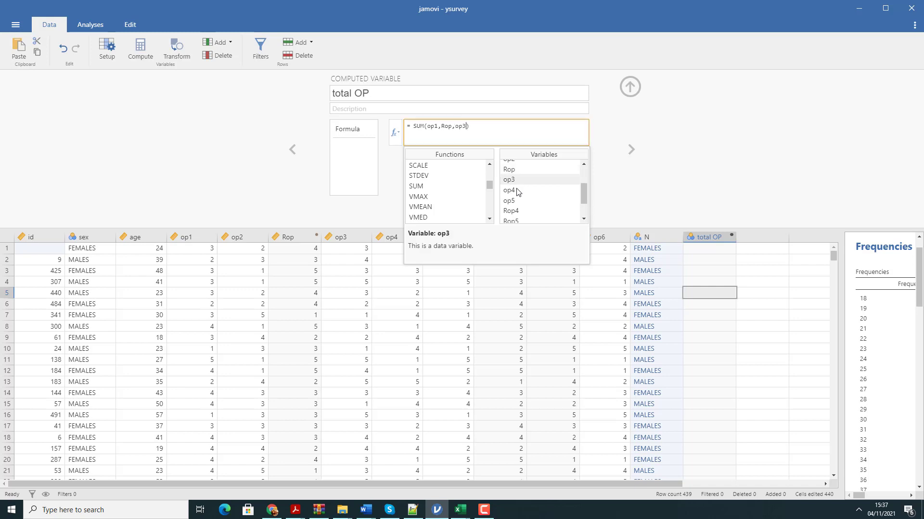
pyautogui.scroll(-3, 519, 200)
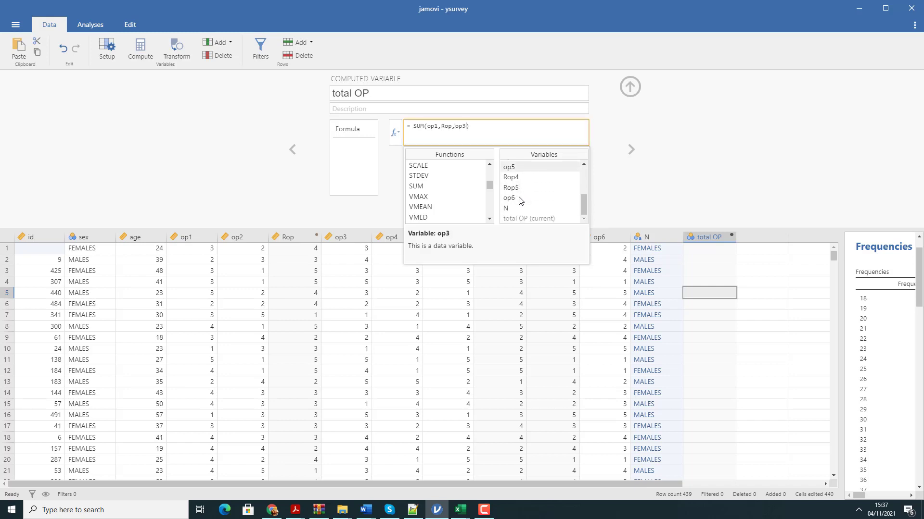
pyautogui.write(',')
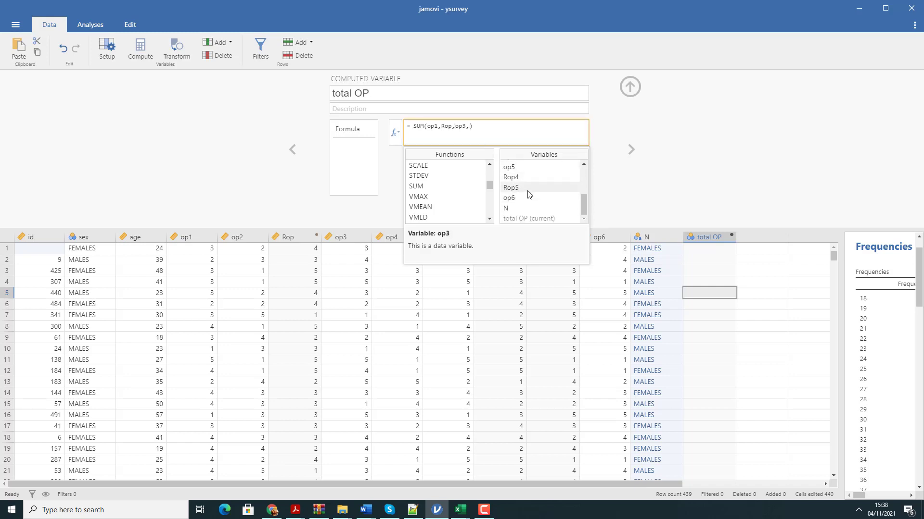
pyautogui.doubleClick(527, 179)
pyautogui.write(',')
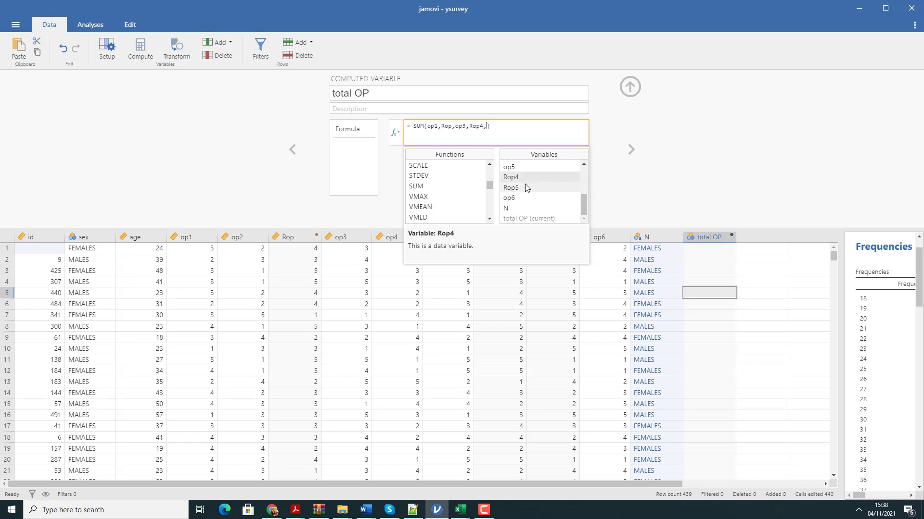
pyautogui.click(527, 189)
pyautogui.write(',')
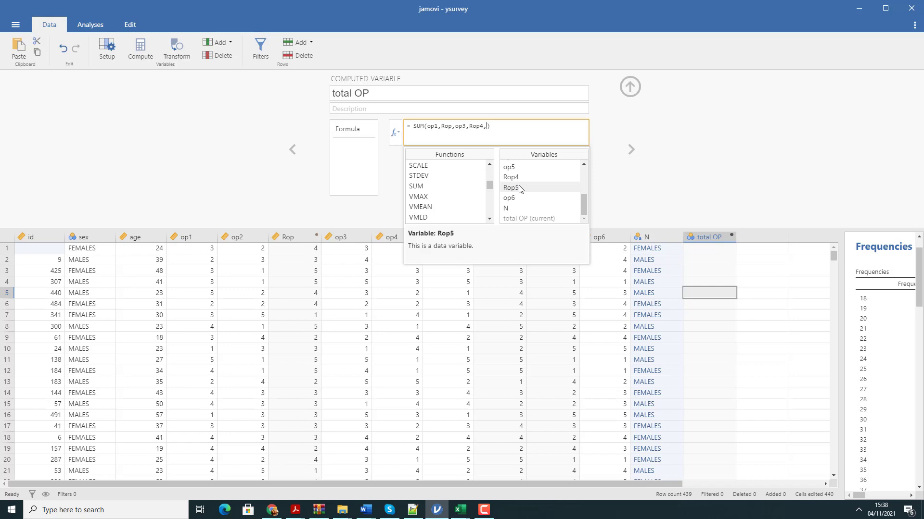
pyautogui.doubleClick(519, 189)
pyautogui.write(',')
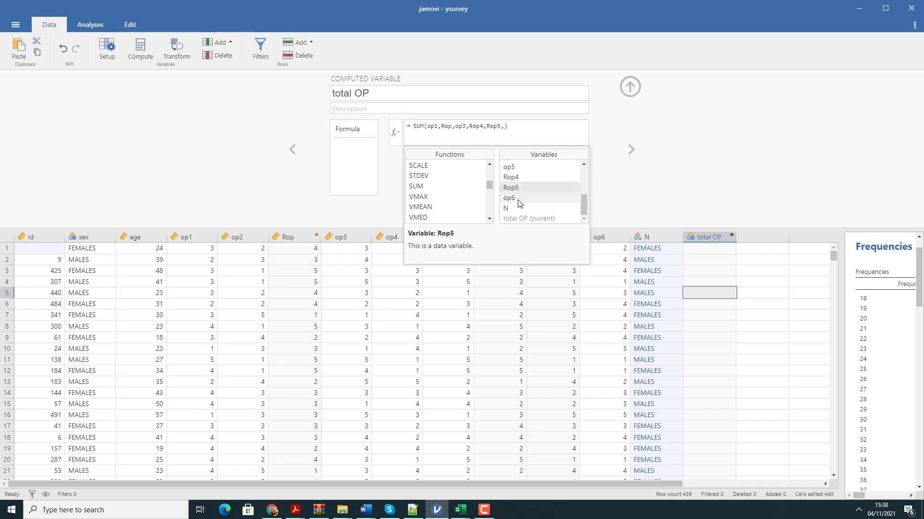
pyautogui.doubleClick(519, 199)
pyautogui.scroll(2, 455, 177)
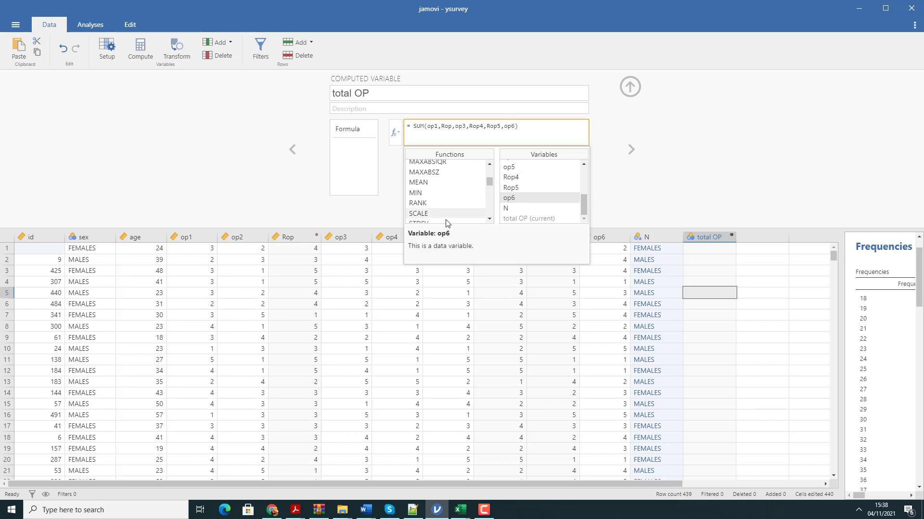
pyautogui.scroll(-3, 441, 188)
pyautogui.scroll(2, 441, 189)
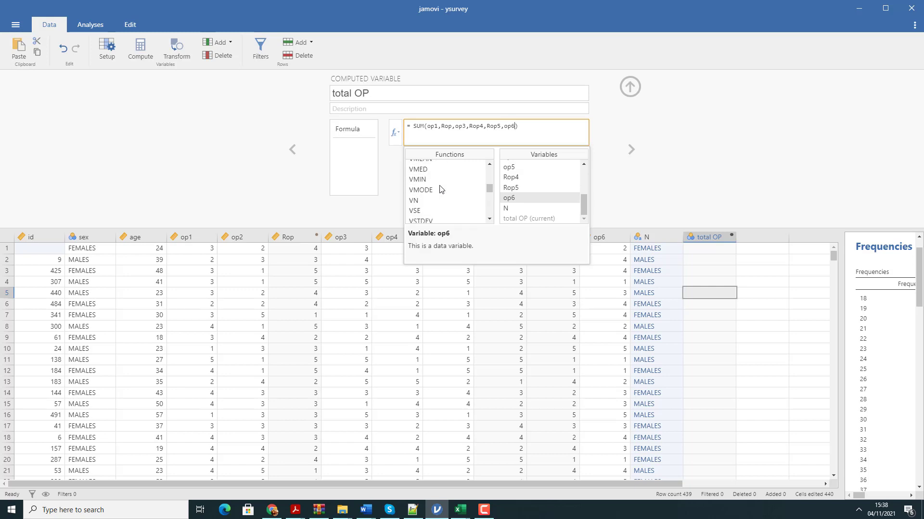
pyautogui.scroll(-2, 439, 190)
pyautogui.click(436, 191)
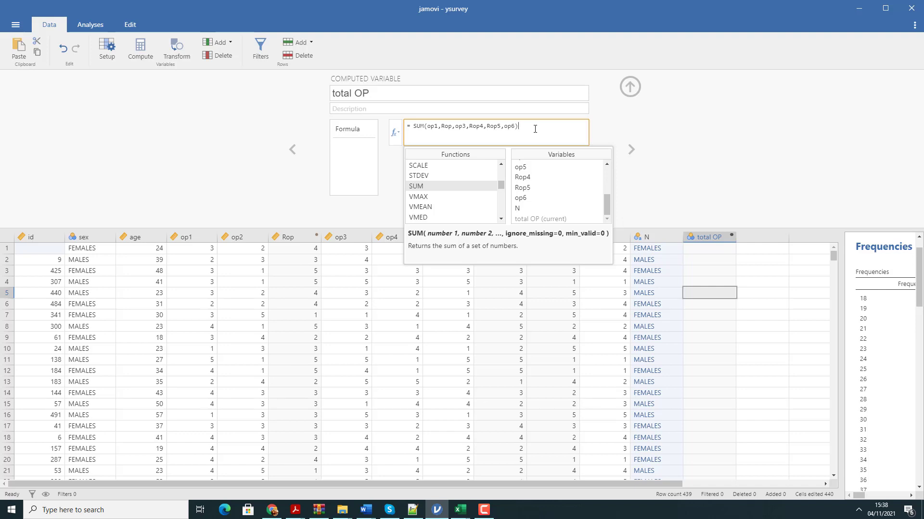
pyautogui.press('Return')
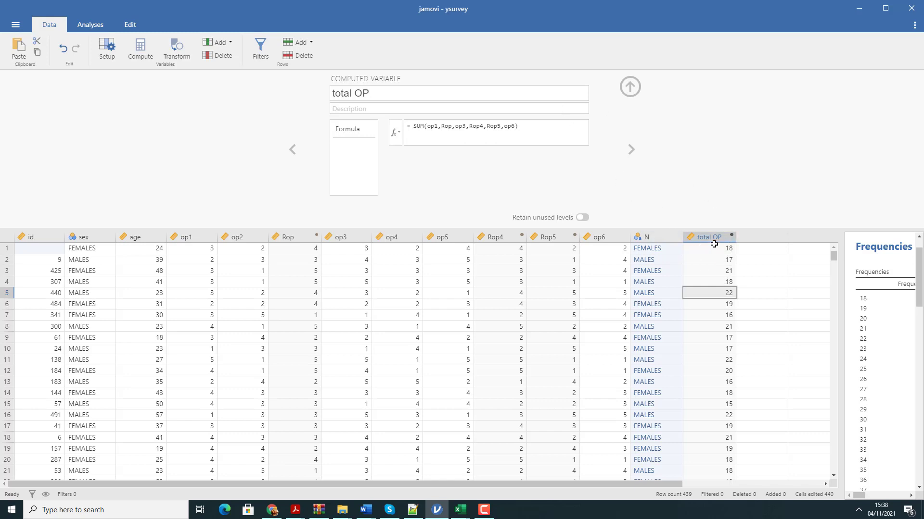
# Create a new computed variable named Mean Op after total OP
pyautogui.click(743, 237)
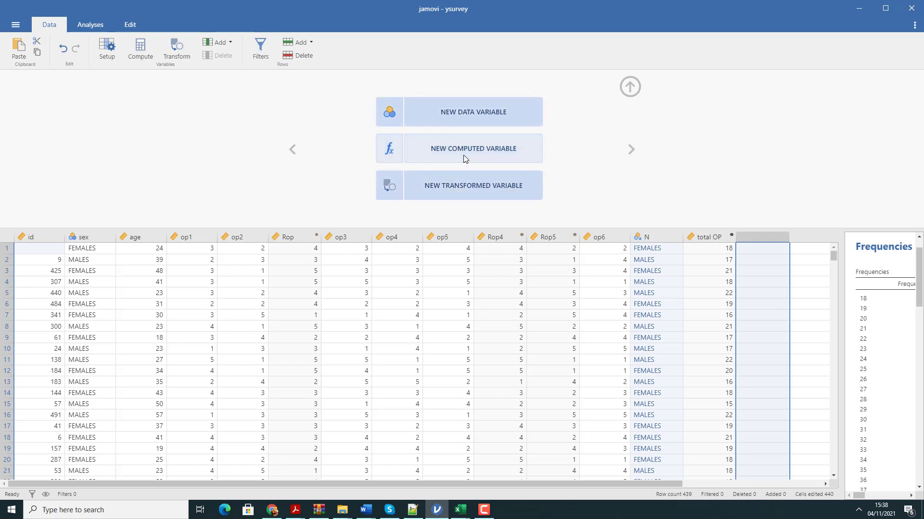
pyautogui.click(519, 157)
pyautogui.click(355, 94)
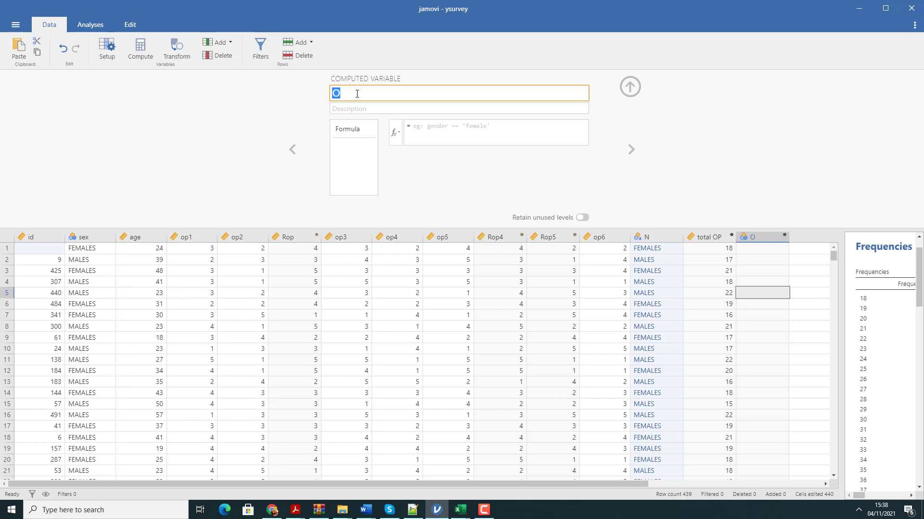
pyautogui.write('Mean Op')
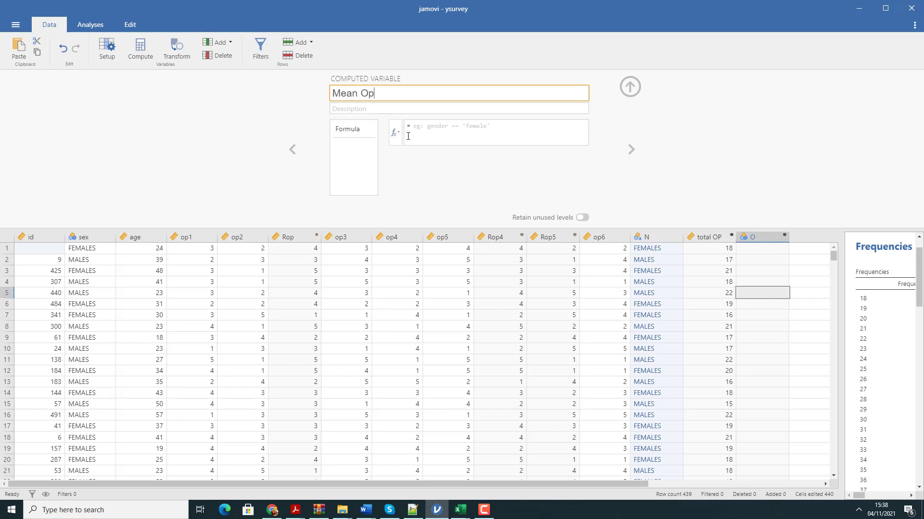
pyautogui.click(392, 141)
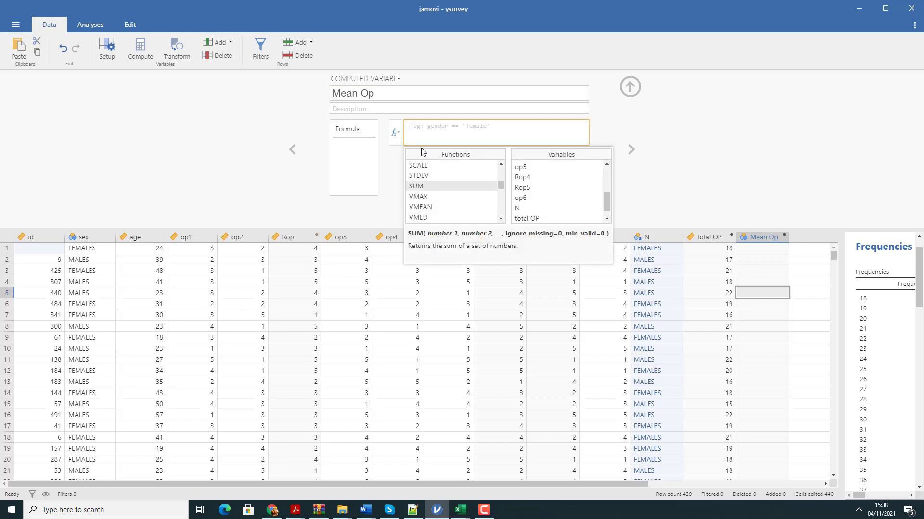
# Enter = MEAN(op1,Rop,op3,Rop4,Rop5,op6) to compute each row's mean, then collapse the setup
pyautogui.scroll(5, 434, 209)
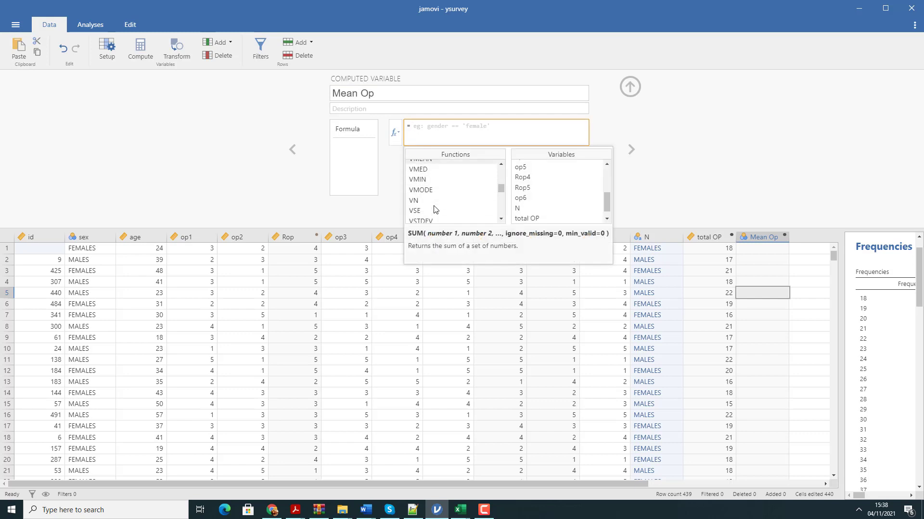
pyautogui.doubleClick(418, 183)
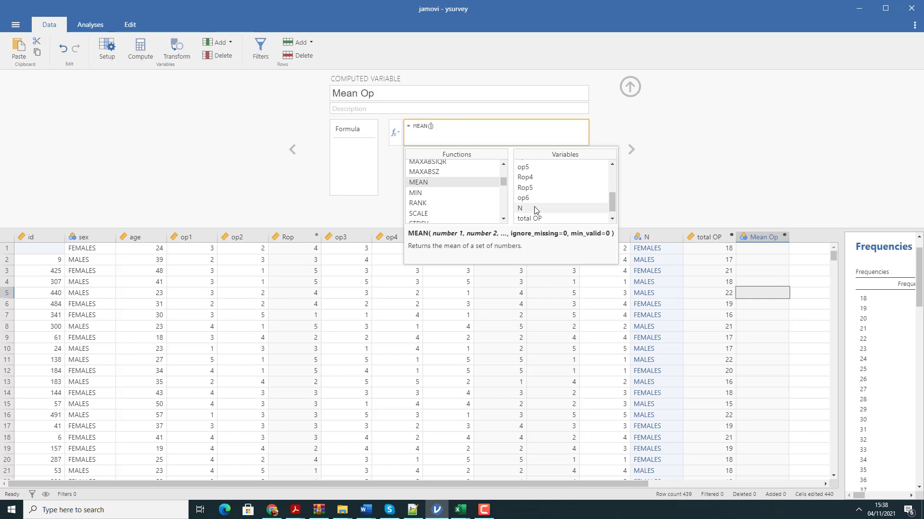
pyautogui.scroll(3, 534, 208)
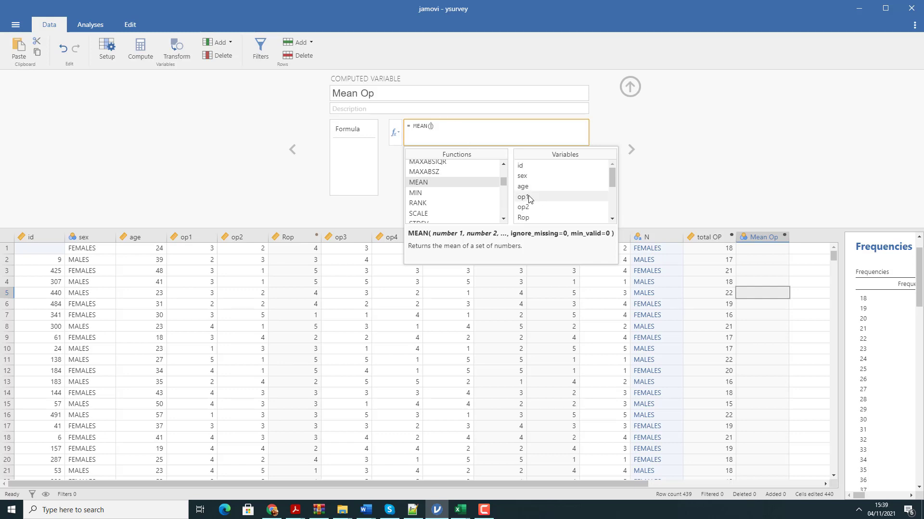
pyautogui.doubleClick(528, 198)
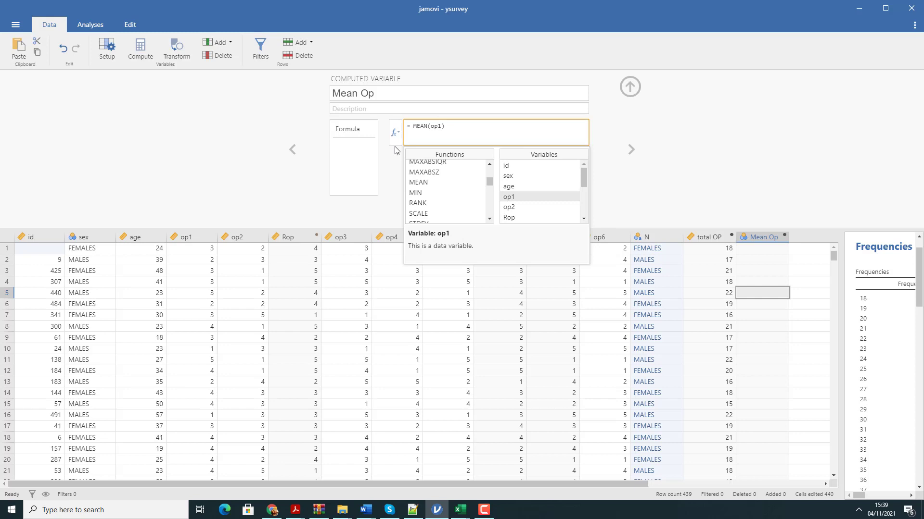
pyautogui.write(',')
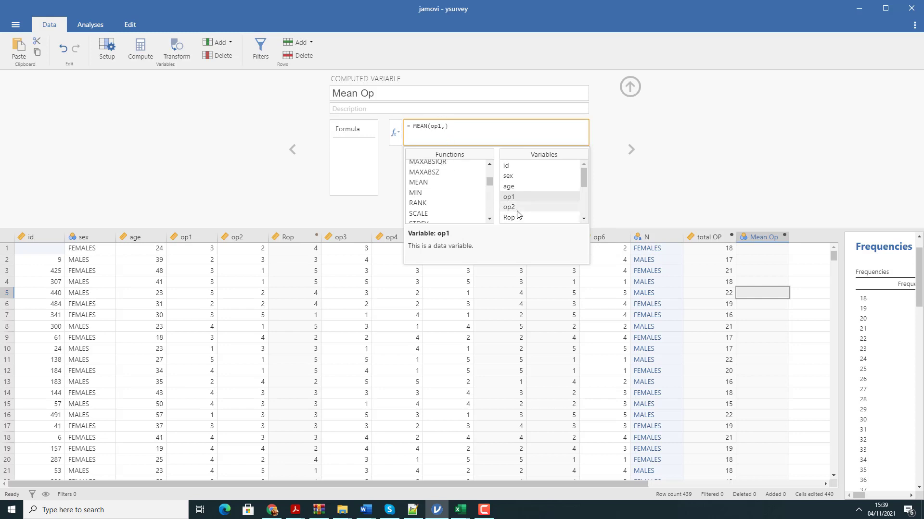
pyautogui.scroll(-3, 519, 214)
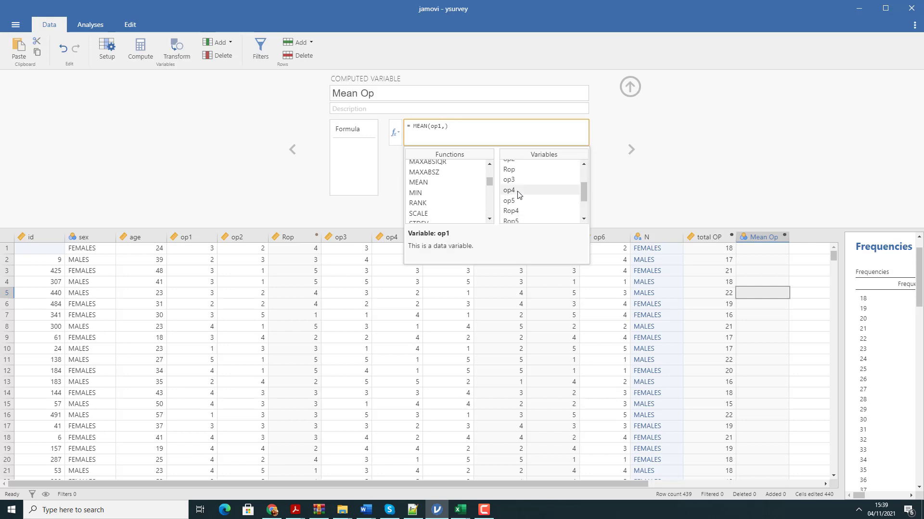
pyautogui.scroll(3, 518, 206)
pyautogui.doubleClick(517, 217)
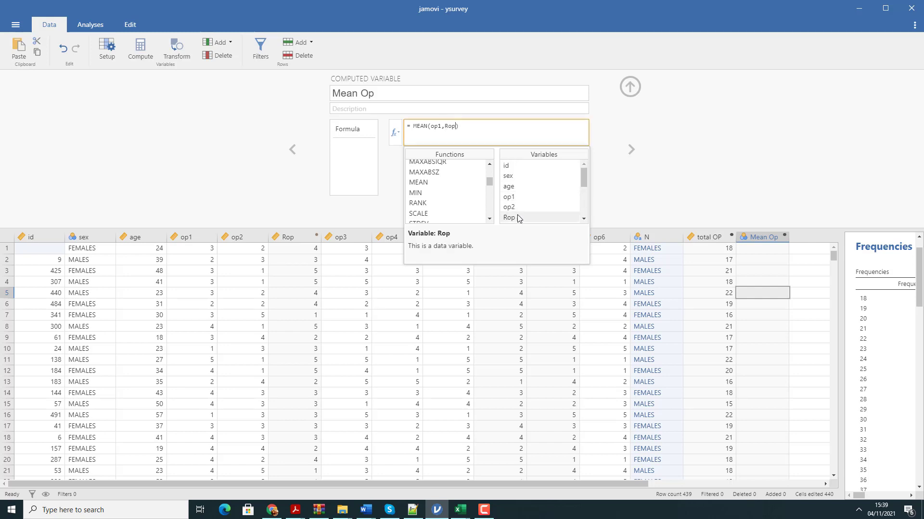
pyautogui.scroll(-2, 517, 198)
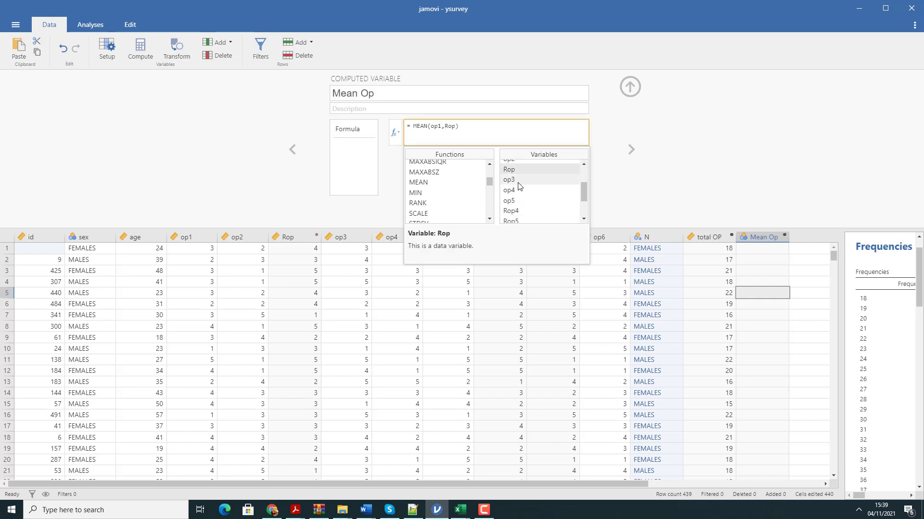
pyautogui.write(',')
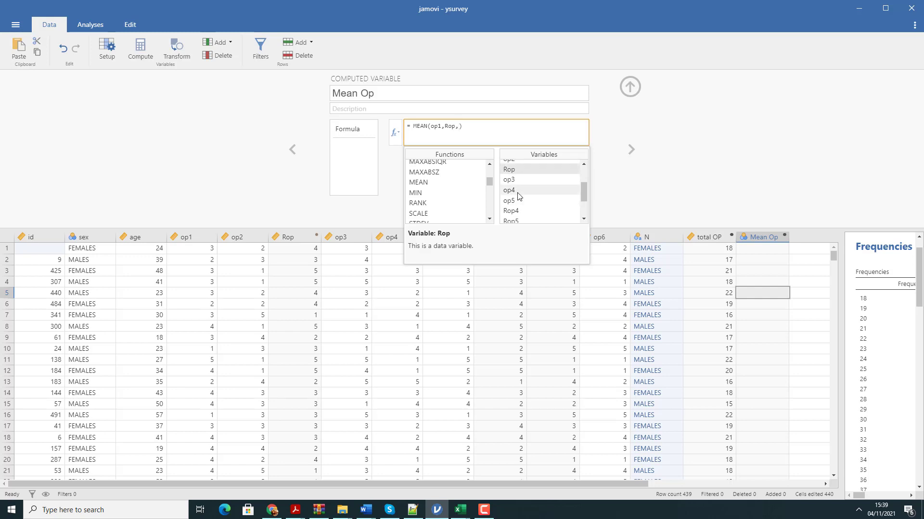
pyautogui.doubleClick(509, 190)
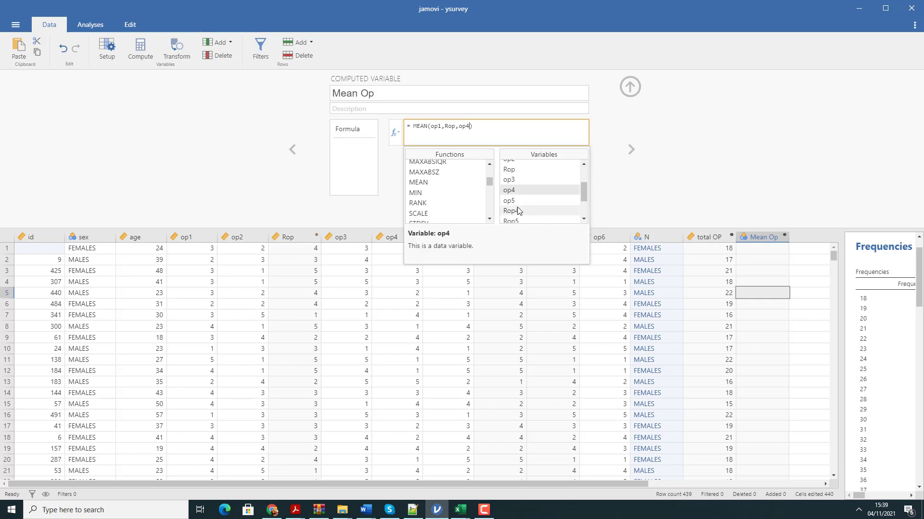
pyautogui.write(',Rop4,Rop5,op6')
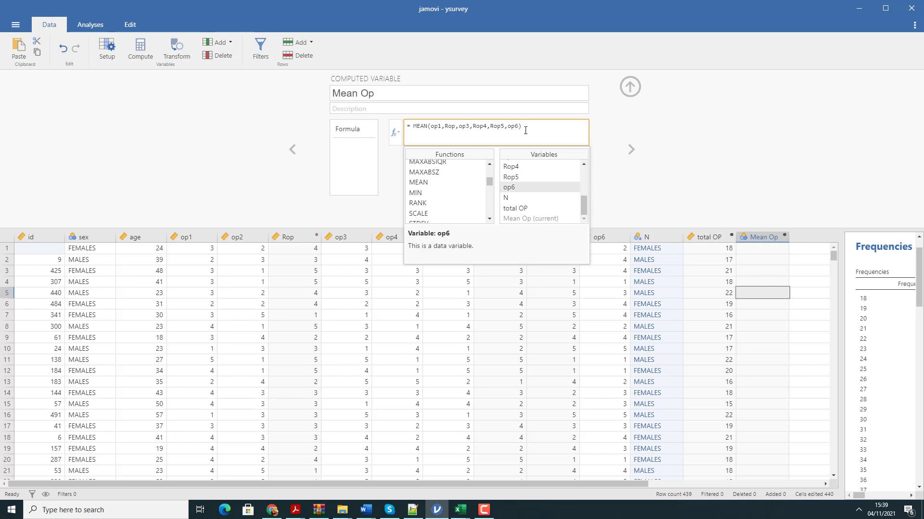
pyautogui.press('Return')
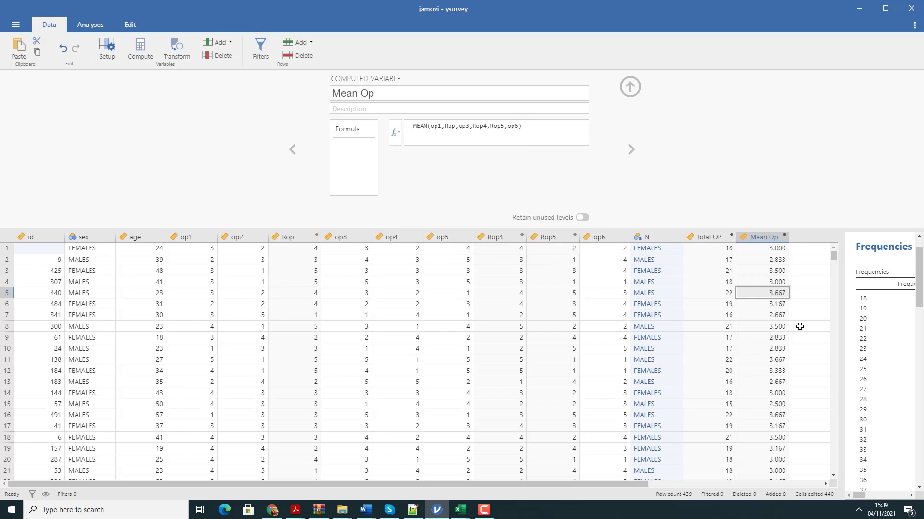
pyautogui.click(630, 87)
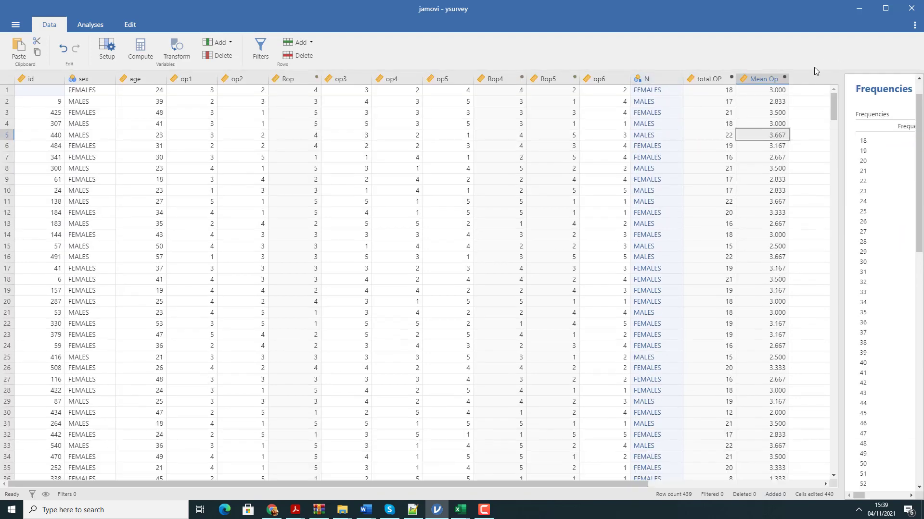
# Run a Frequencies analysis on age and widen the results to show the full table
pyautogui.click(814, 79)
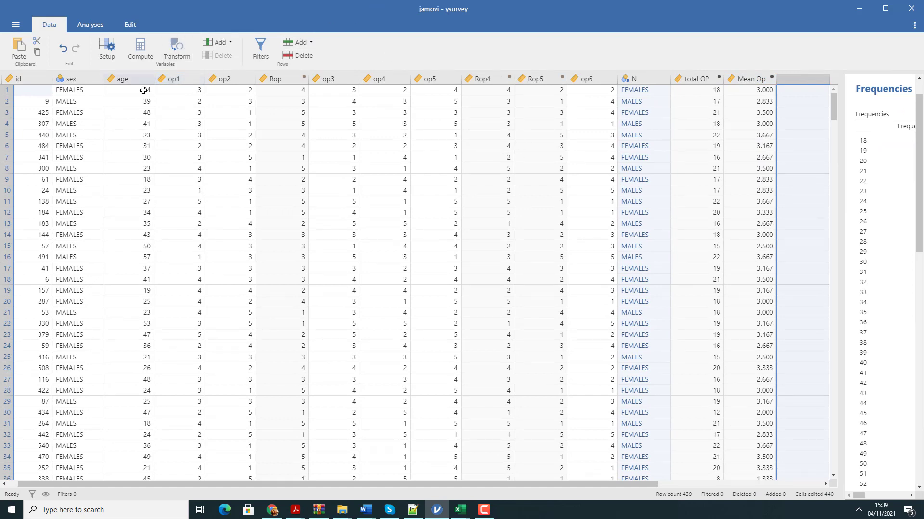
pyautogui.click(84, 26)
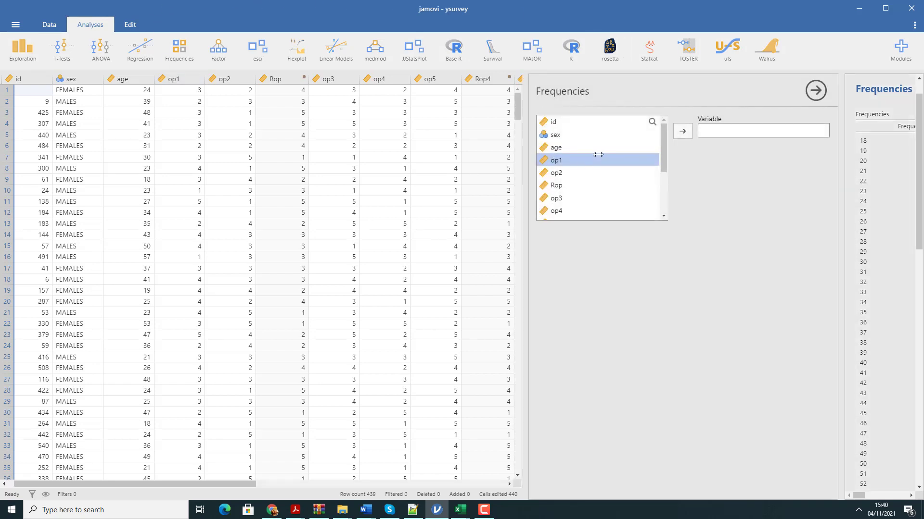
pyautogui.click(582, 152)
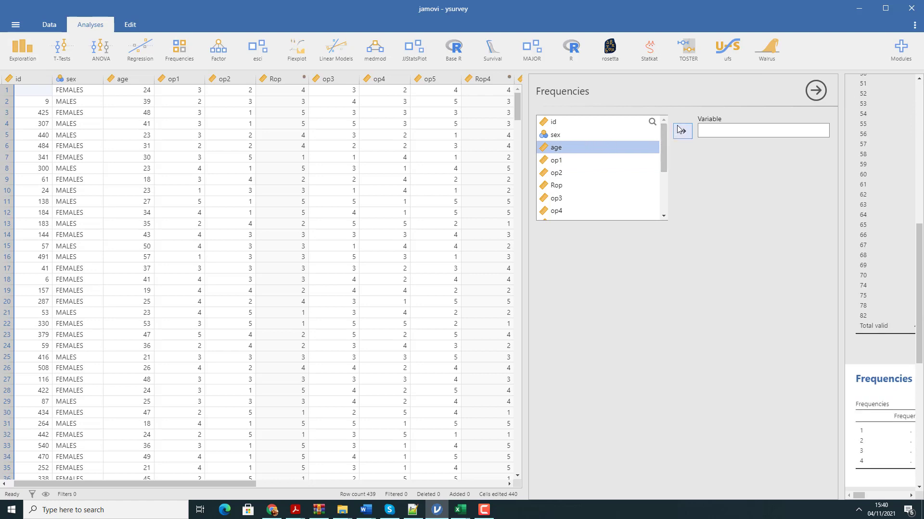
pyautogui.click(682, 131)
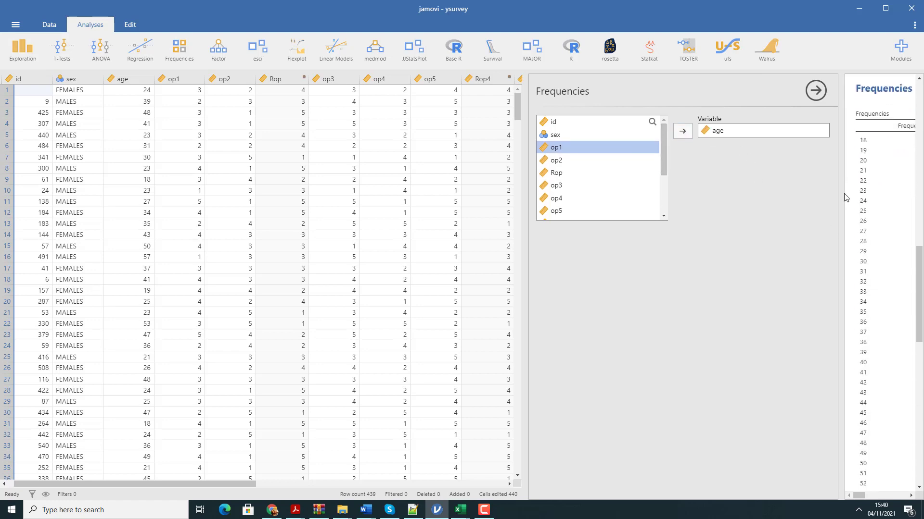
pyautogui.moveTo(836, 196); pyautogui.dragTo(371, 260)
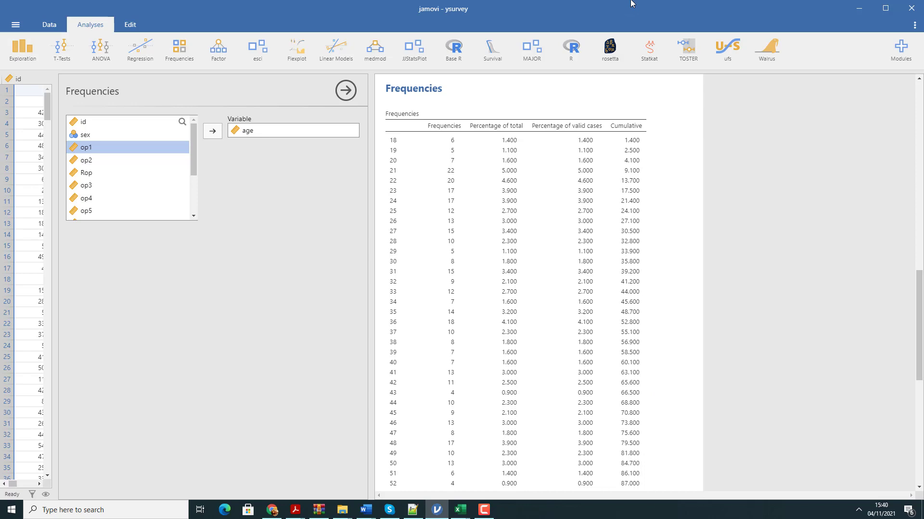
# Close the analysis options, widen the spreadsheet, and open new-variable choices after Mean Op
pyautogui.click(340, 92)
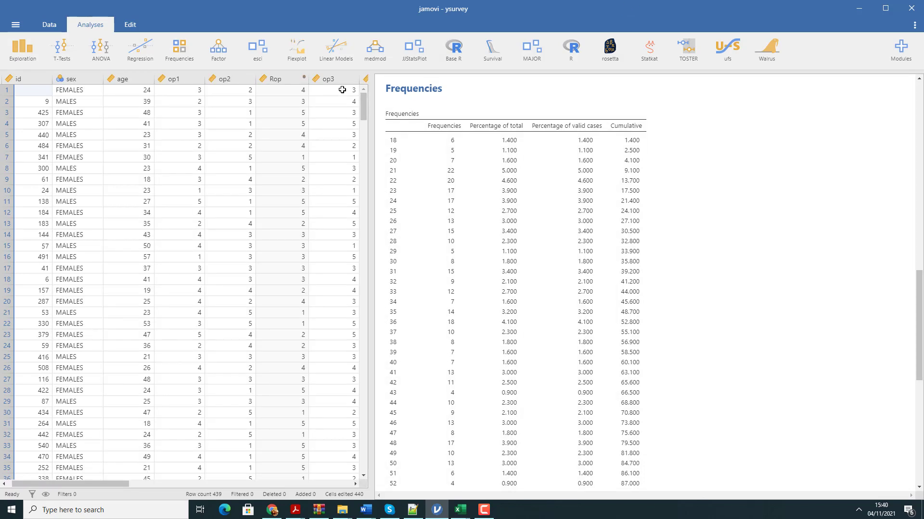
pyautogui.moveTo(374, 96); pyautogui.dragTo(843, 96)
pyautogui.doubleClick(802, 135)
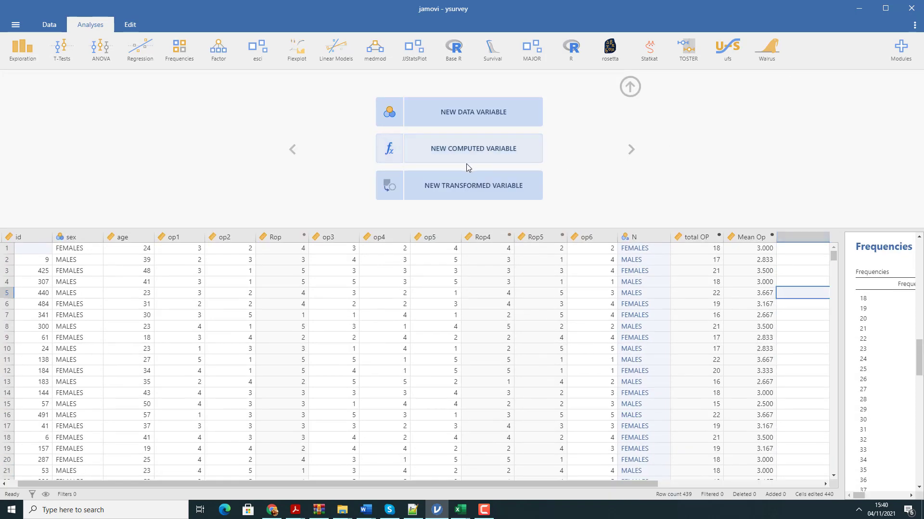
# Create a new transformed variable named 'age group' with age as its source
pyautogui.click(456, 187)
pyautogui.click(366, 94)
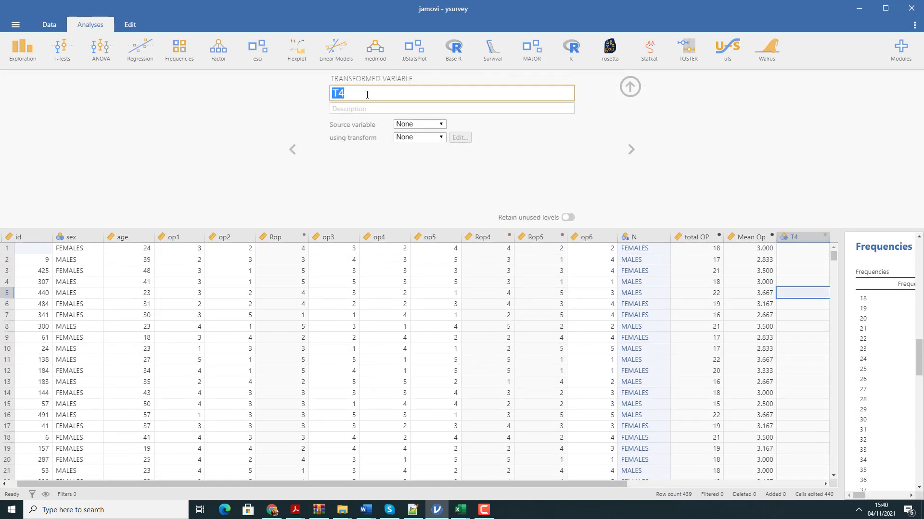
pyautogui.write('ag')
pyautogui.press('BackSpace')
pyautogui.press('BackSpace')
pyautogui.write('age grouipp')
pyautogui.click(427, 126)
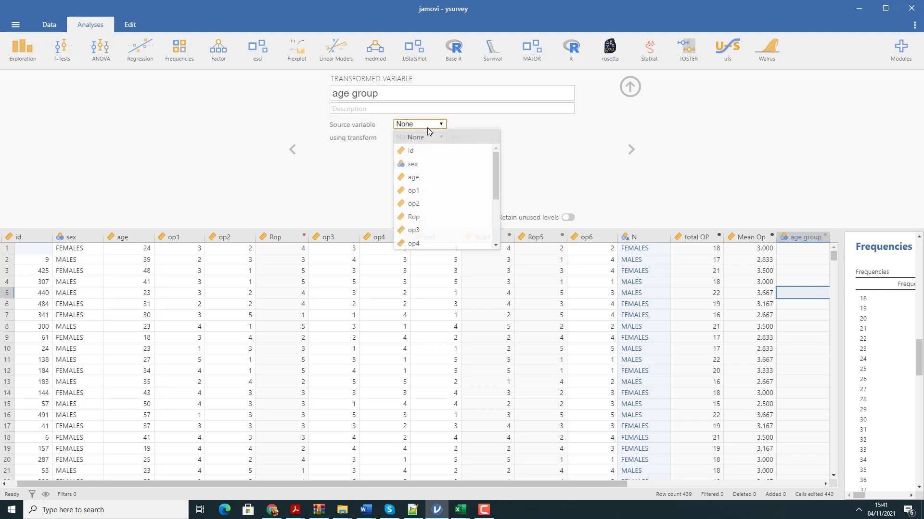
pyautogui.click(413, 177)
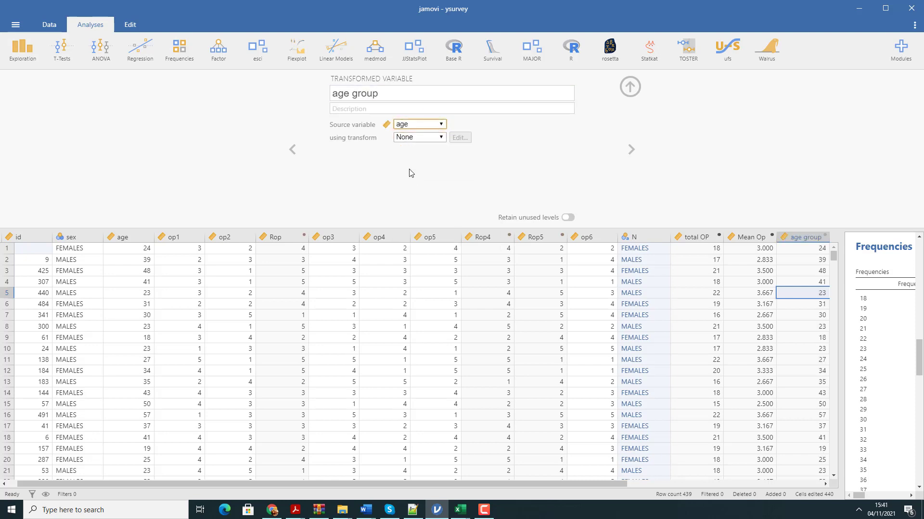
# Add a new transform whose first recode condition maps age <= 35 to 1
pyautogui.click(414, 140)
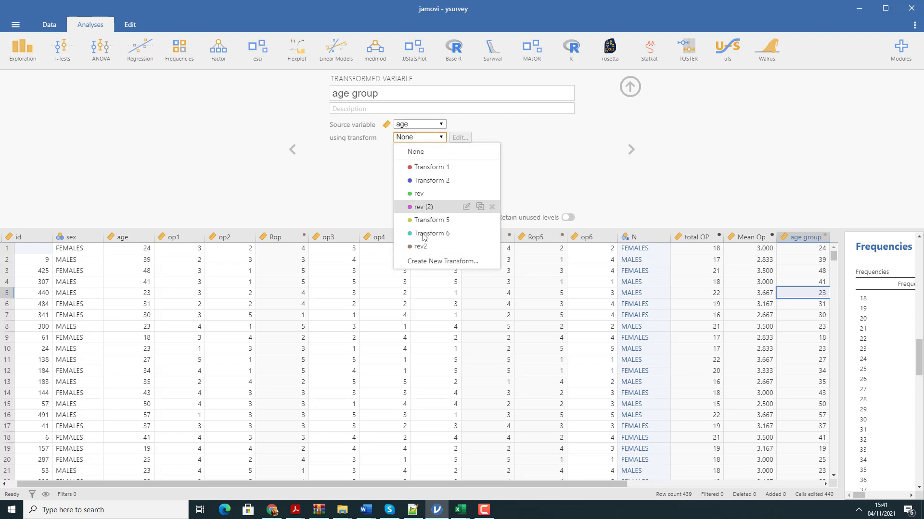
pyautogui.click(424, 261)
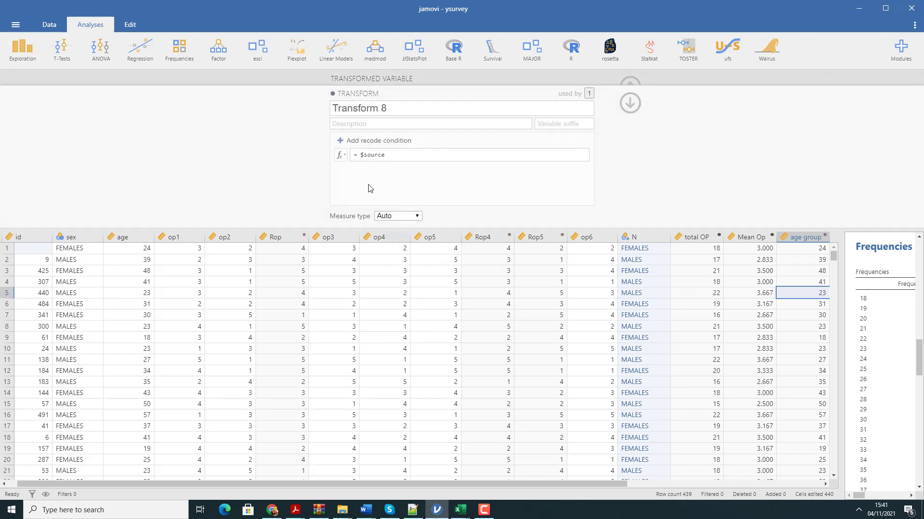
pyautogui.click(341, 156)
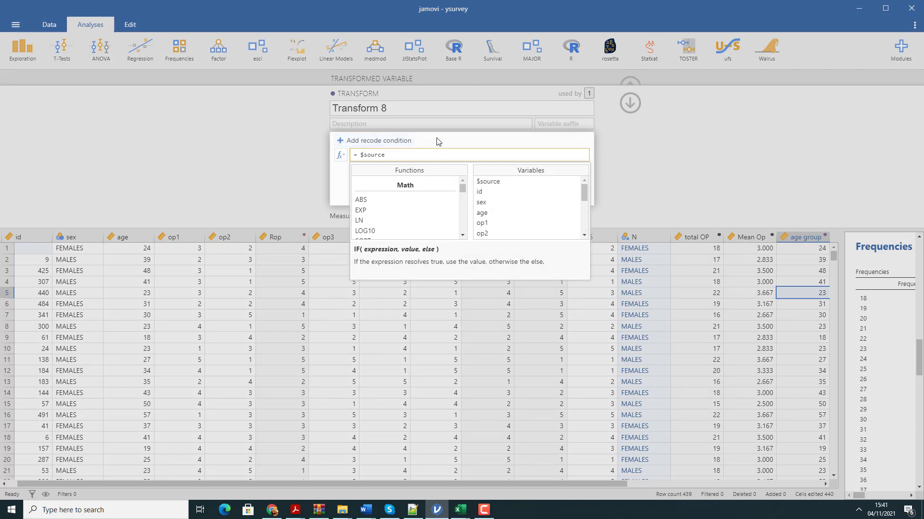
pyautogui.click(399, 141)
pyautogui.click(399, 141)
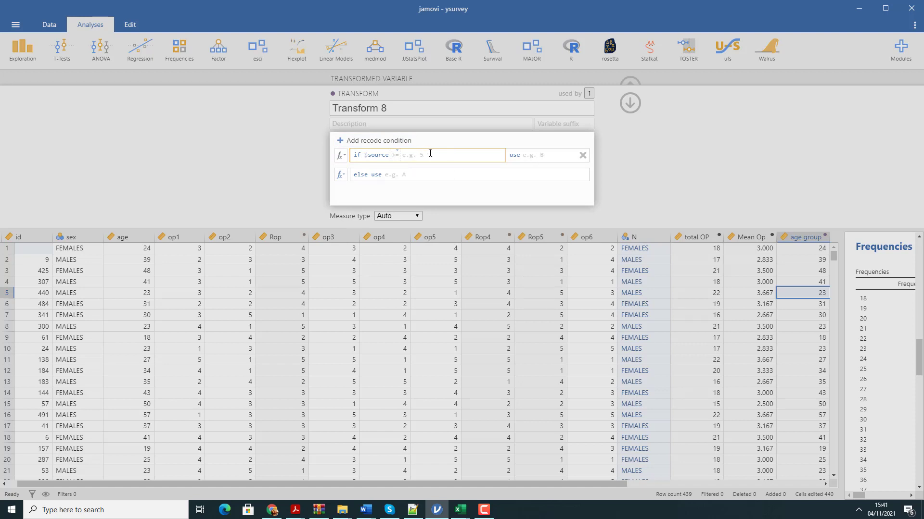
pyautogui.write('<')
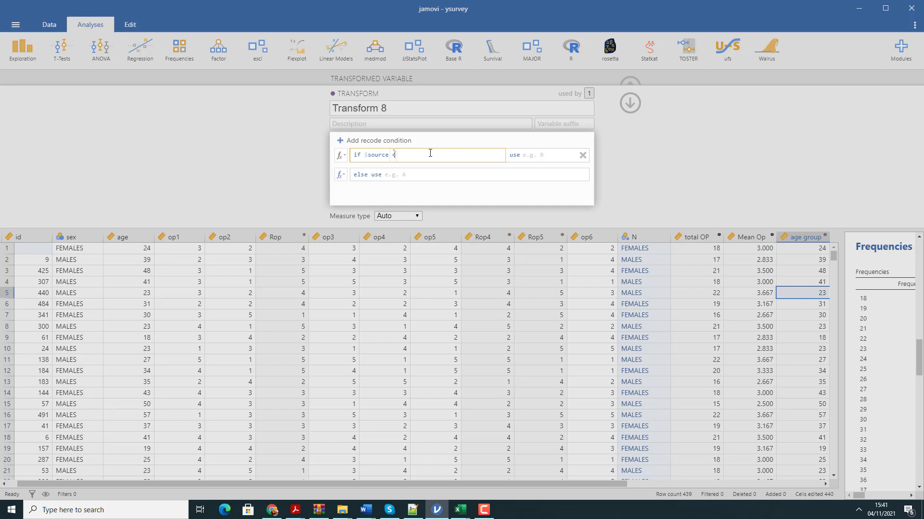
pyautogui.write('=')
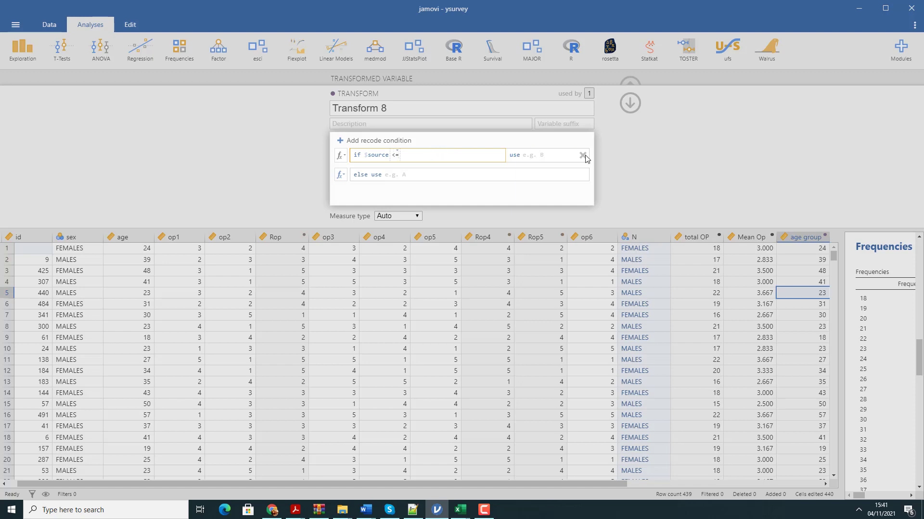
pyautogui.click(556, 154)
pyautogui.write('35')
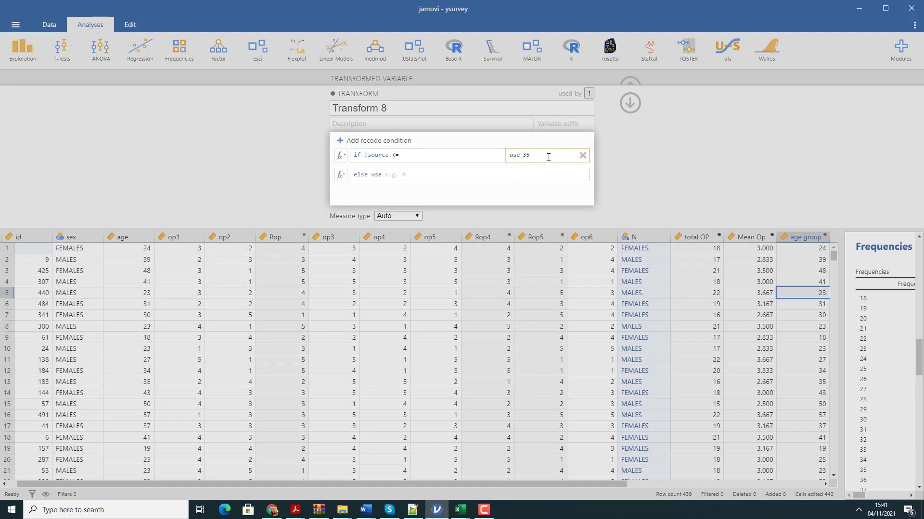
pyautogui.click(417, 154)
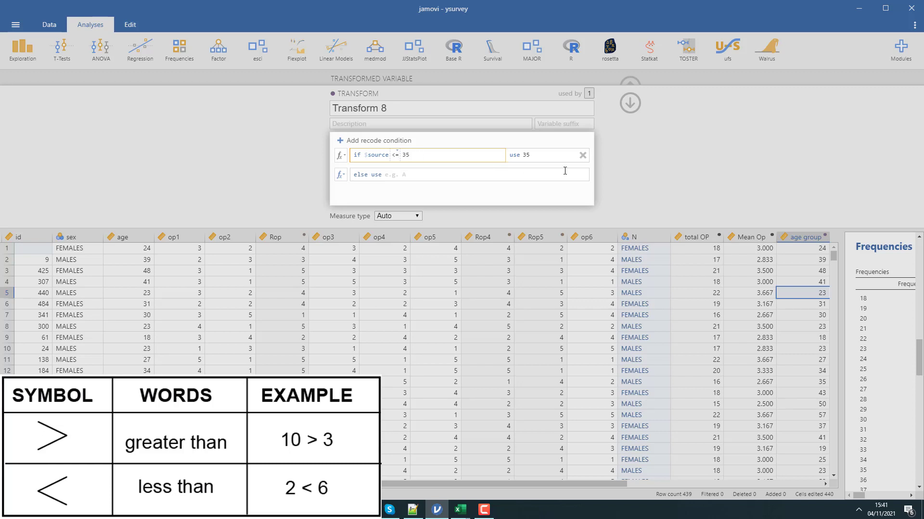
pyautogui.click(553, 154)
pyautogui.press('BackSpace')
pyautogui.press('BackSpace')
pyautogui.write('1')
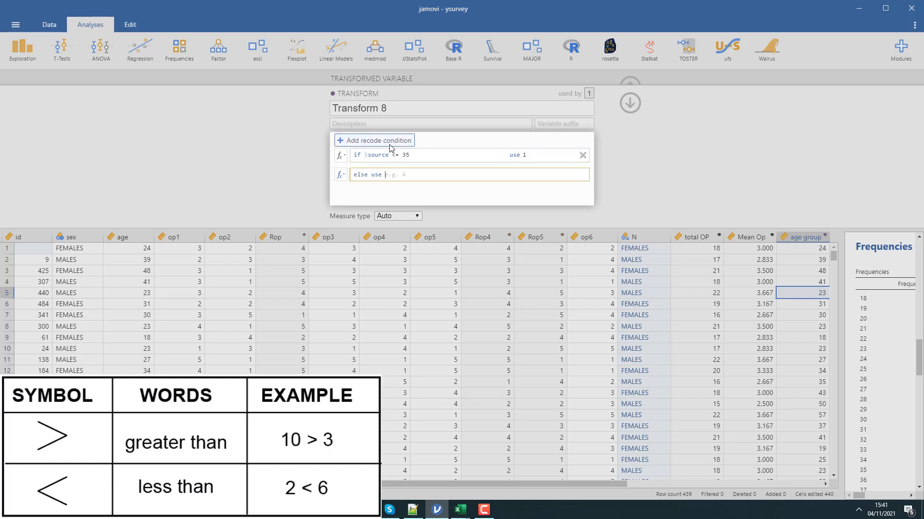
# Add a second recode condition mapping age >= 36 to 2 and apply the transform
pyautogui.click(379, 141)
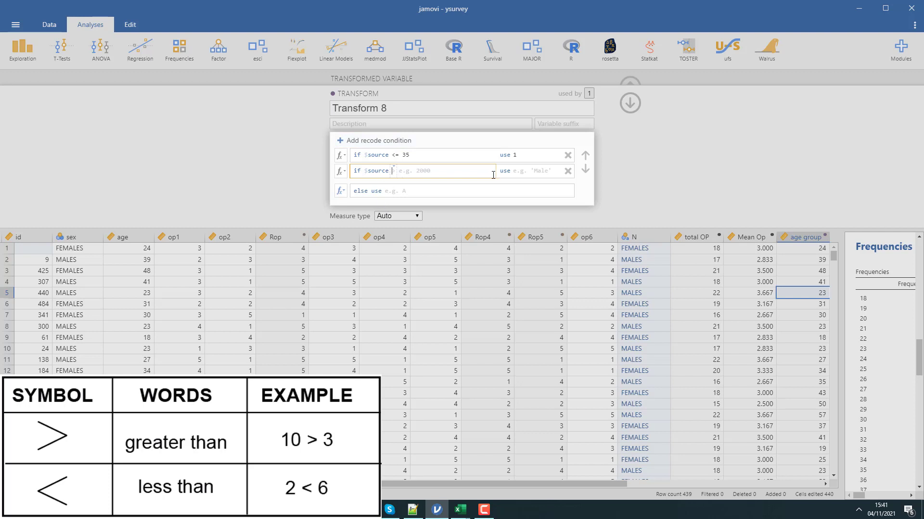
pyautogui.write('>')
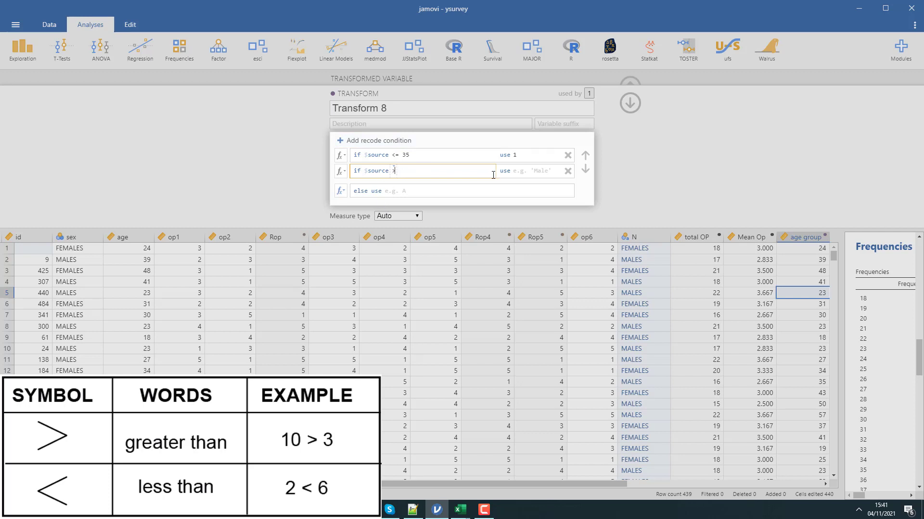
pyautogui.write('= 36')
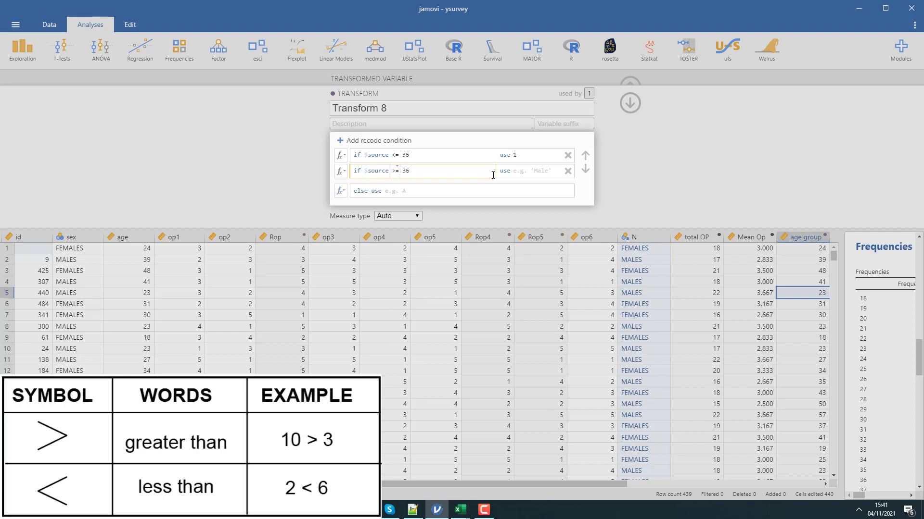
pyautogui.click(542, 173)
pyautogui.write('2')
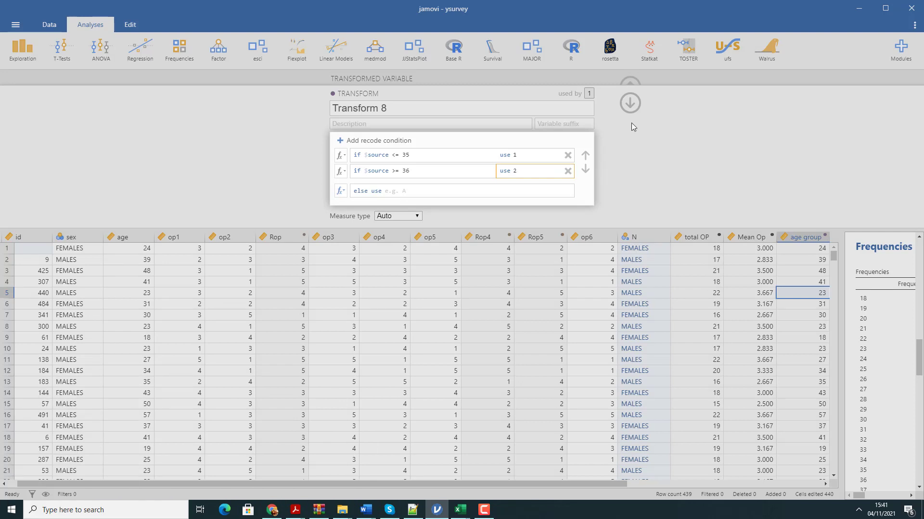
pyautogui.click(632, 105)
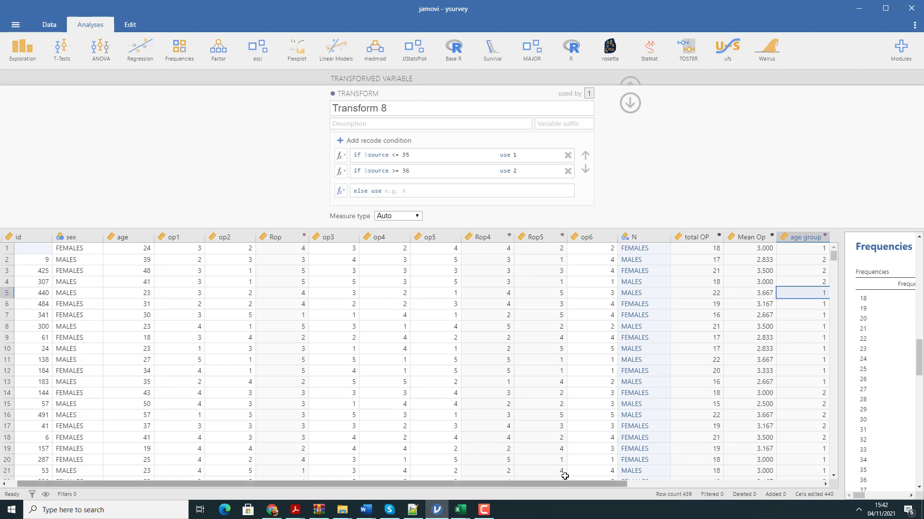
pyautogui.moveTo(565, 483); pyautogui.dragTo(665, 486)
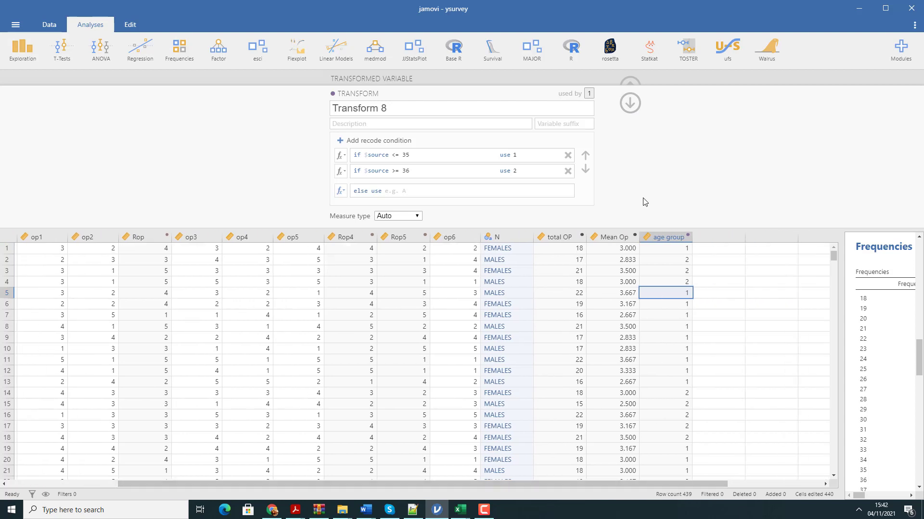
# Copy the age group values into a new column Q beside it
pyautogui.rightClick(648, 237)
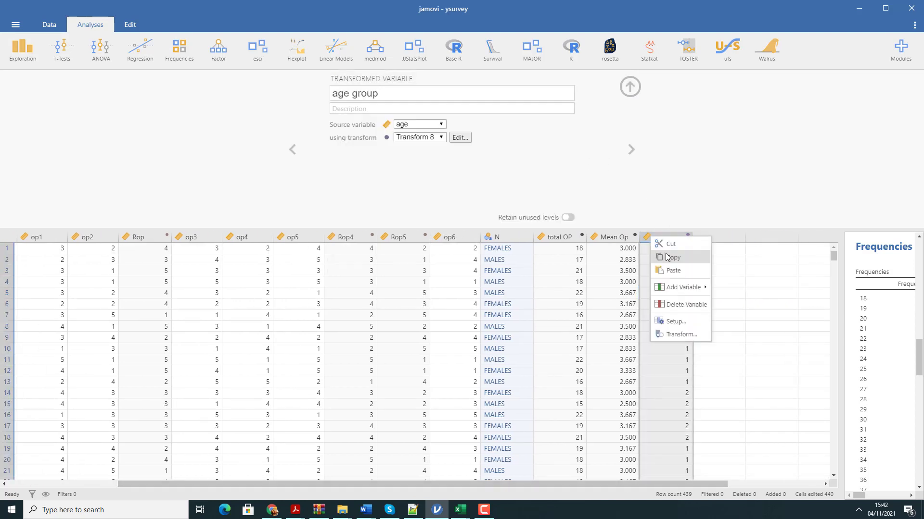
pyautogui.click(652, 240)
pyautogui.click(710, 242)
pyautogui.rightClick(709, 242)
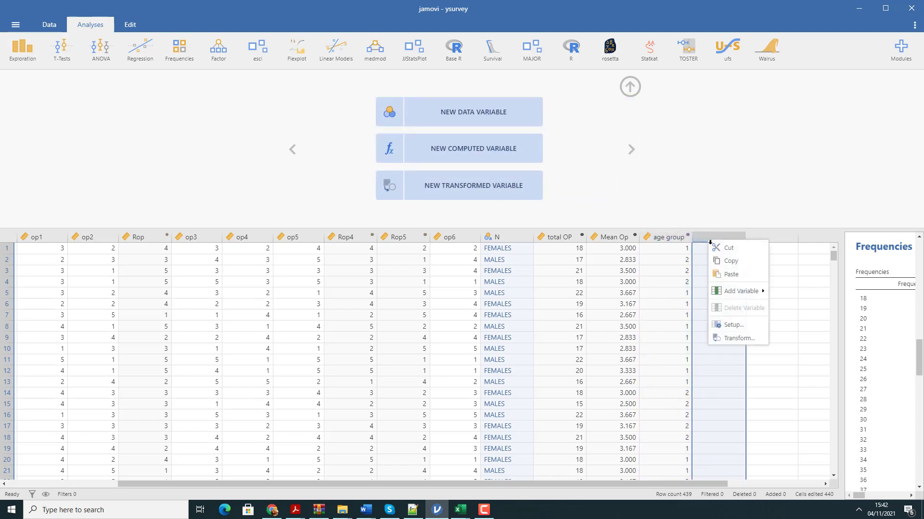
pyautogui.click(720, 272)
pyautogui.rightClick(713, 248)
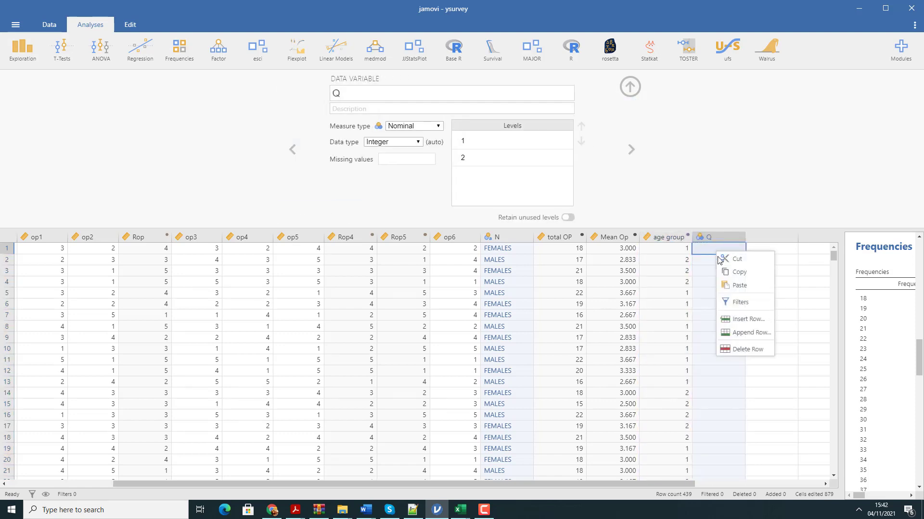
pyautogui.click(726, 284)
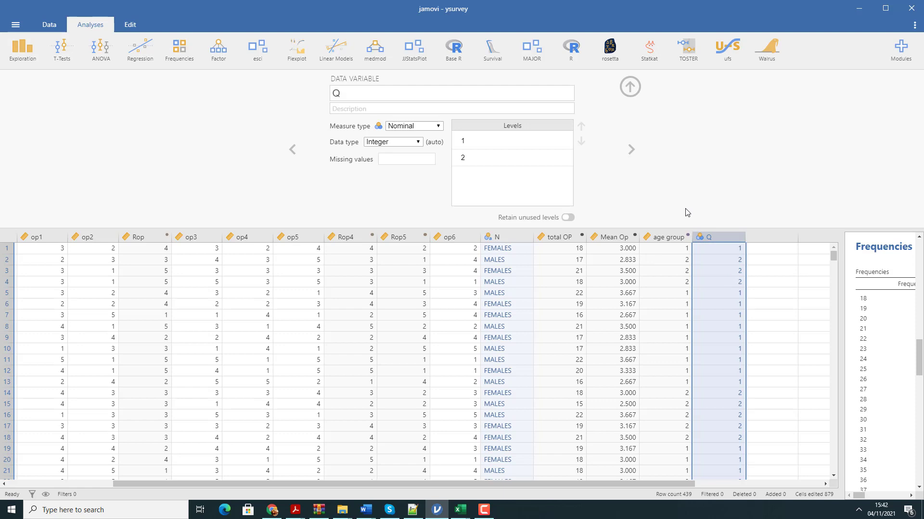
# Label Q's level 1 as 'Young' and level 2 as 'old'
pyautogui.click(475, 140)
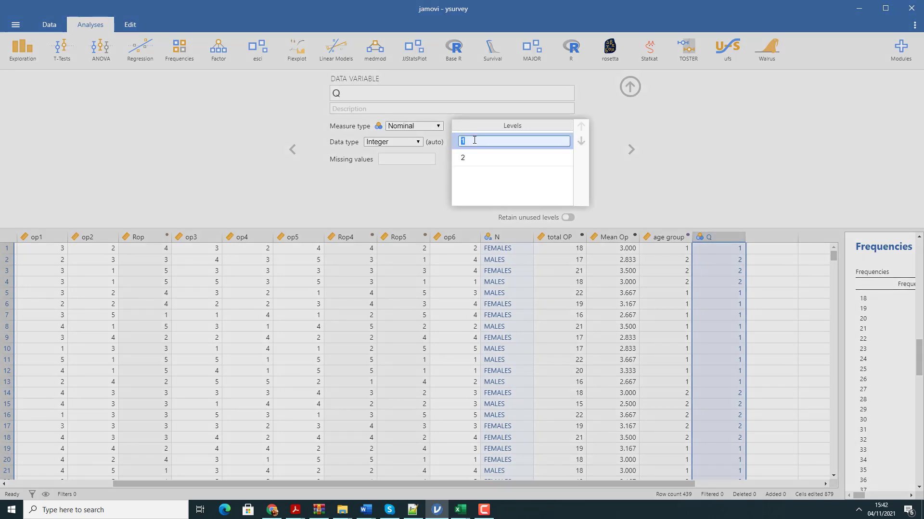
pyautogui.write('Young')
pyautogui.press('Return')
pyautogui.click(466, 162)
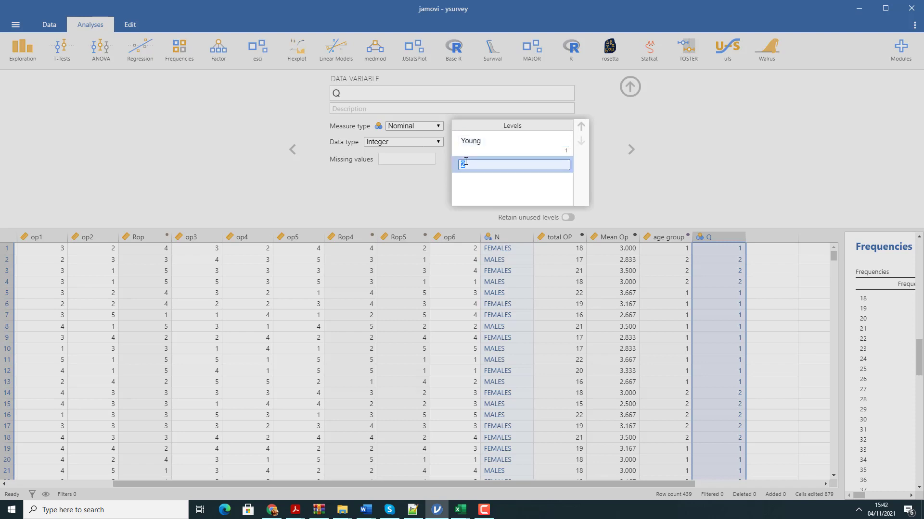
pyautogui.write('old')
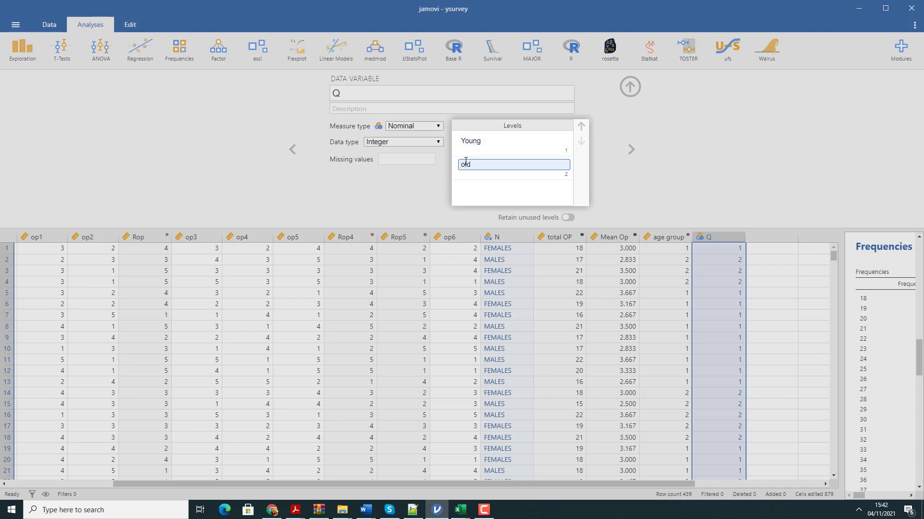
pyautogui.press('Return')
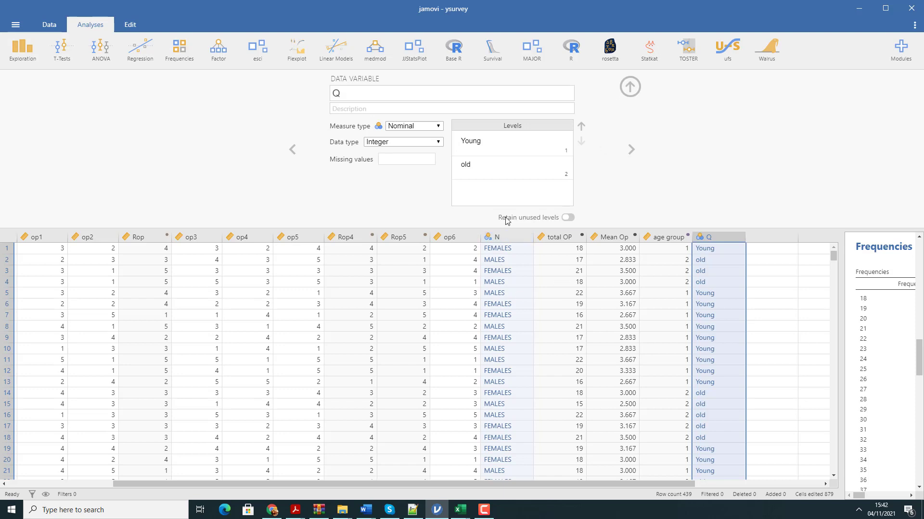
pyautogui.click(507, 241)
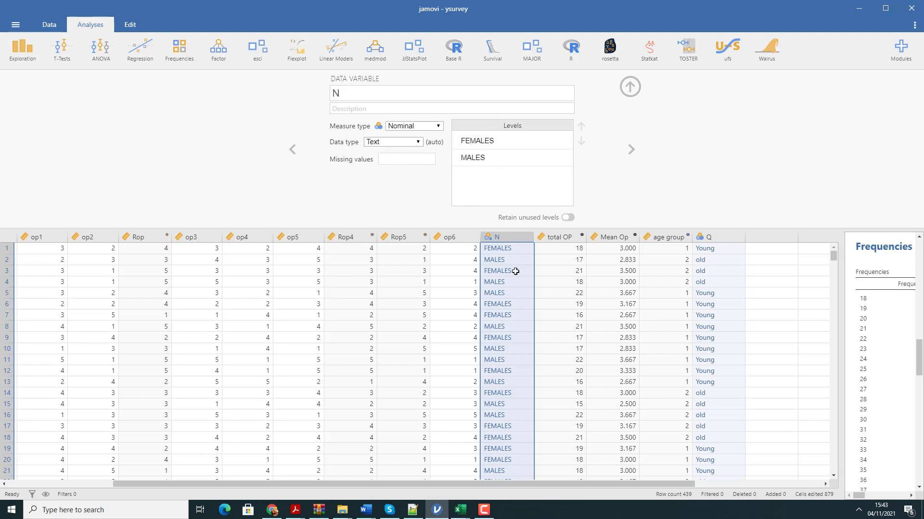
# Change N's data type to Integer, pasting its FEMALES/MALES values back in
pyautogui.rightClick(514, 249)
pyautogui.click(524, 270)
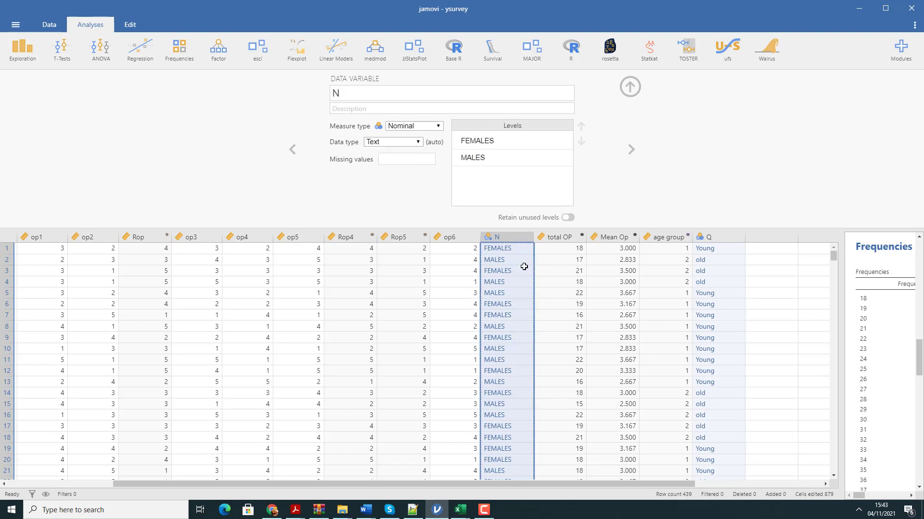
pyautogui.click(408, 144)
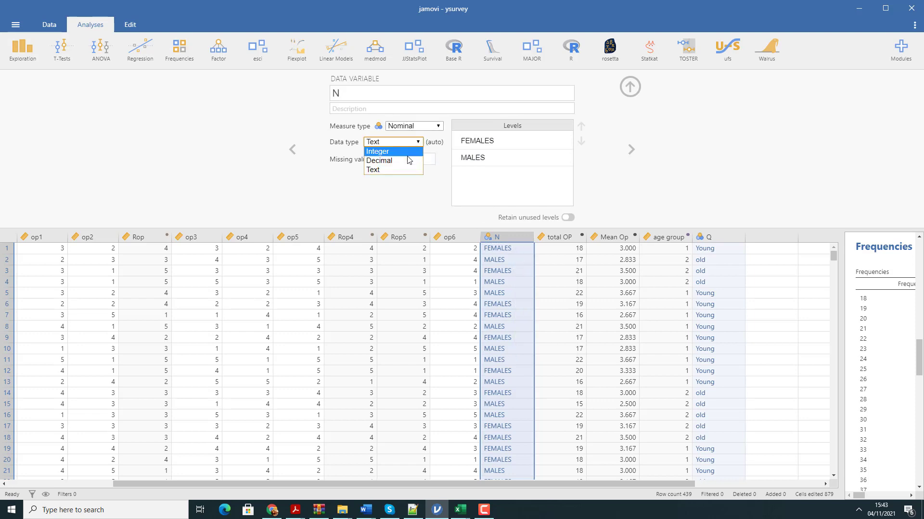
pyautogui.click(408, 153)
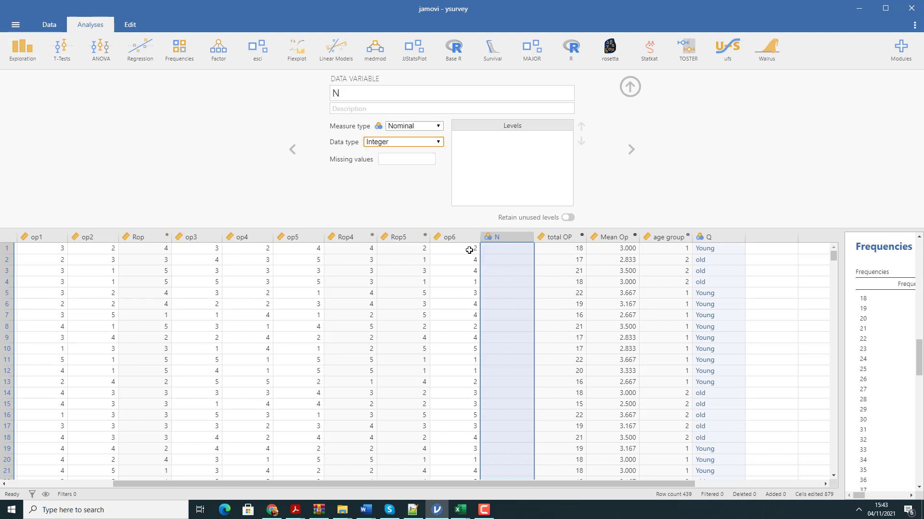
pyautogui.click(500, 249)
pyautogui.rightClick(500, 250)
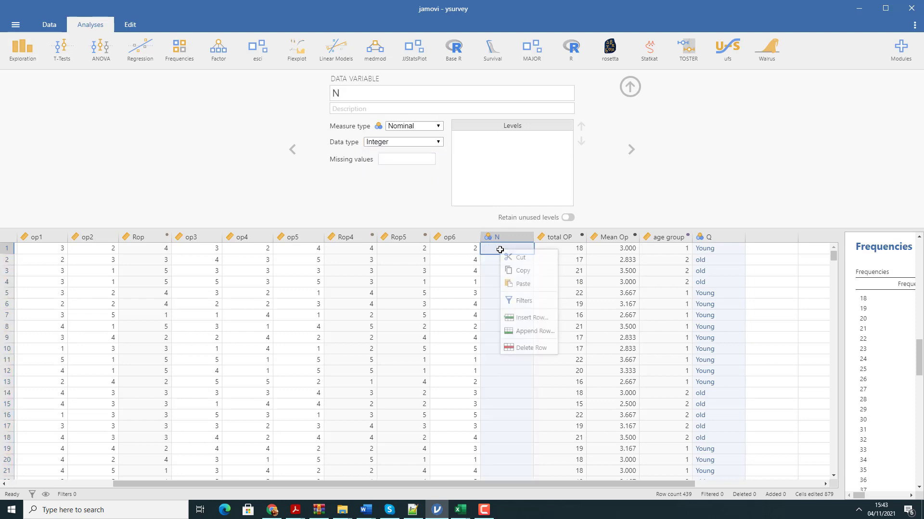
pyautogui.click(520, 284)
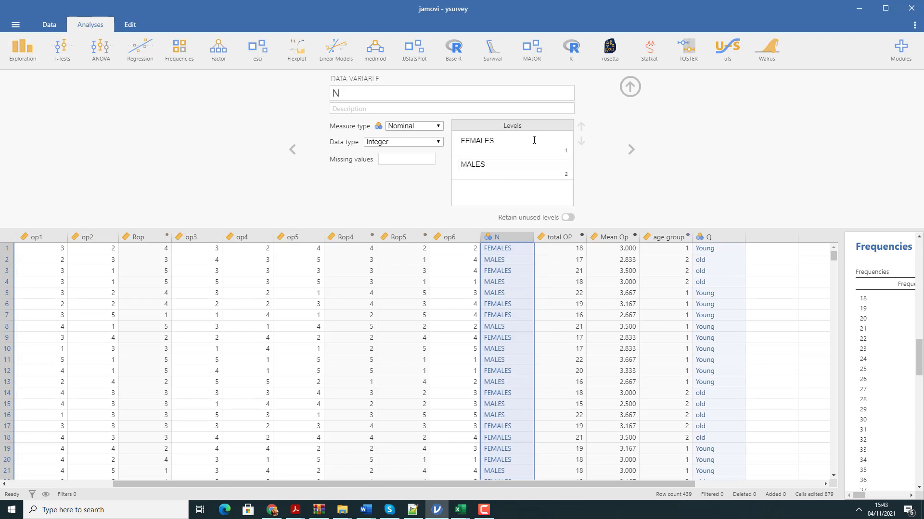
# Rename the N variable to 'Gender' and collapse the setup panel
pyautogui.click(361, 93)
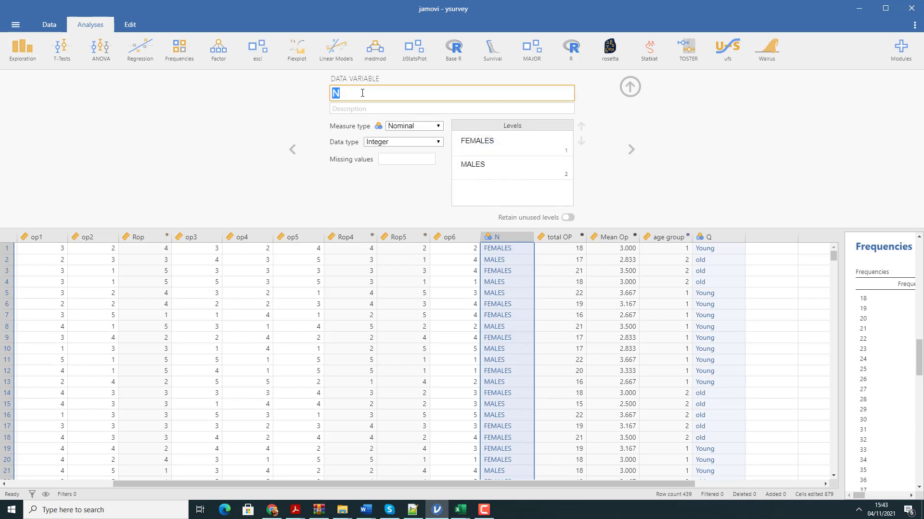
pyautogui.write('Gender')
pyautogui.press('Return')
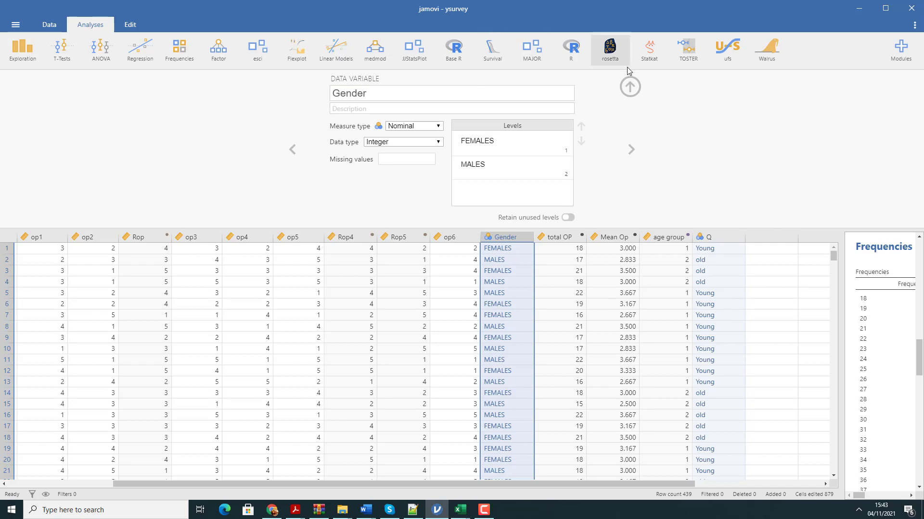
pyautogui.press('Home')
pyautogui.click(629, 85)
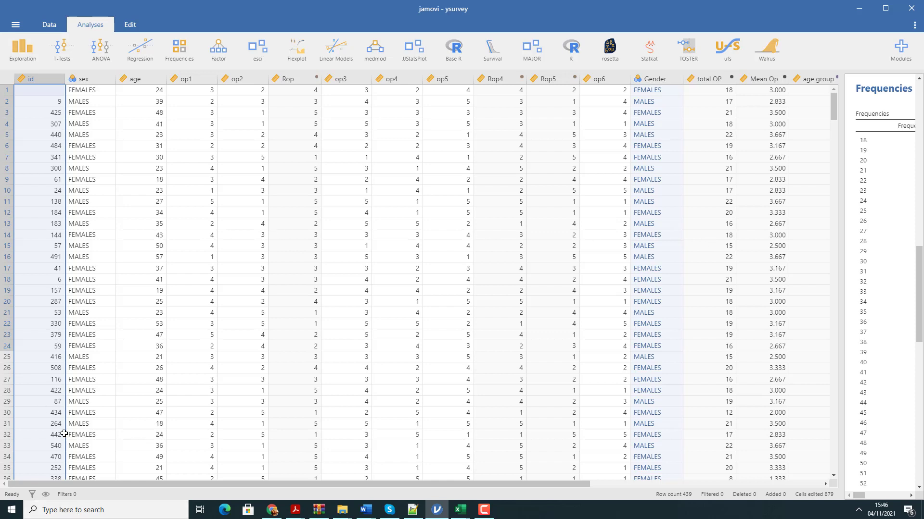
# Add a row filter Gender==1 to keep only code 1 cases
pyautogui.click(33, 494)
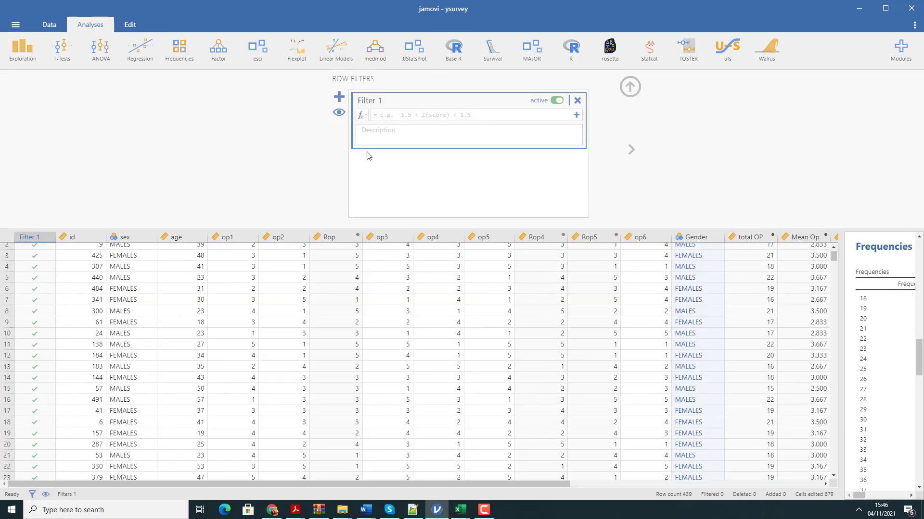
pyautogui.click(361, 116)
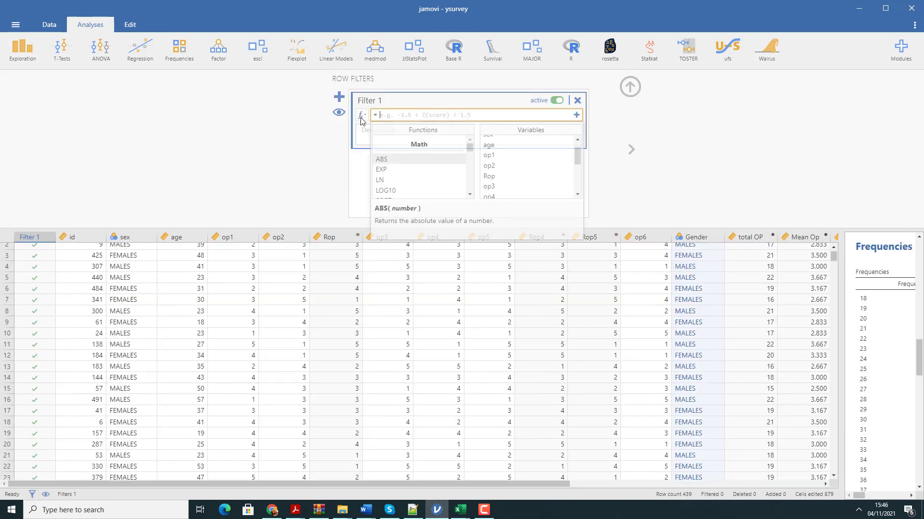
pyautogui.scroll(1, 520, 165)
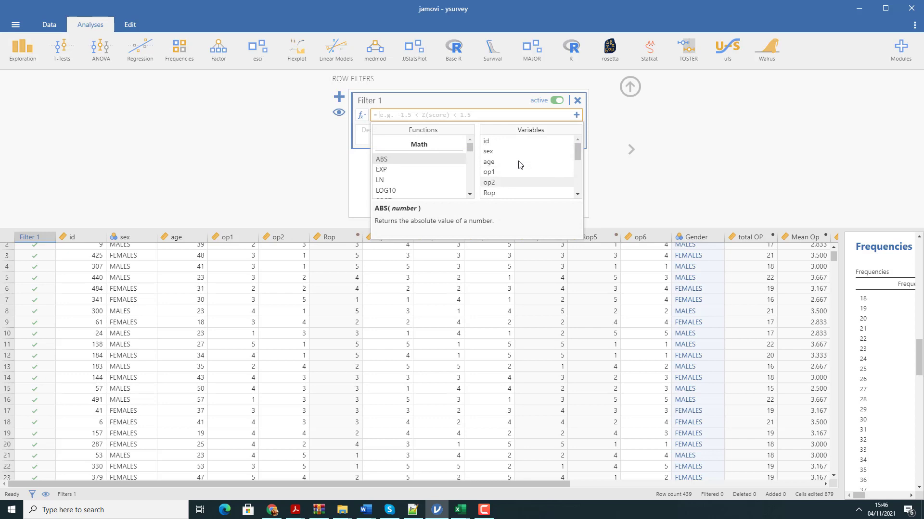
pyautogui.scroll(-4, 519, 165)
pyautogui.doubleClick(519, 157)
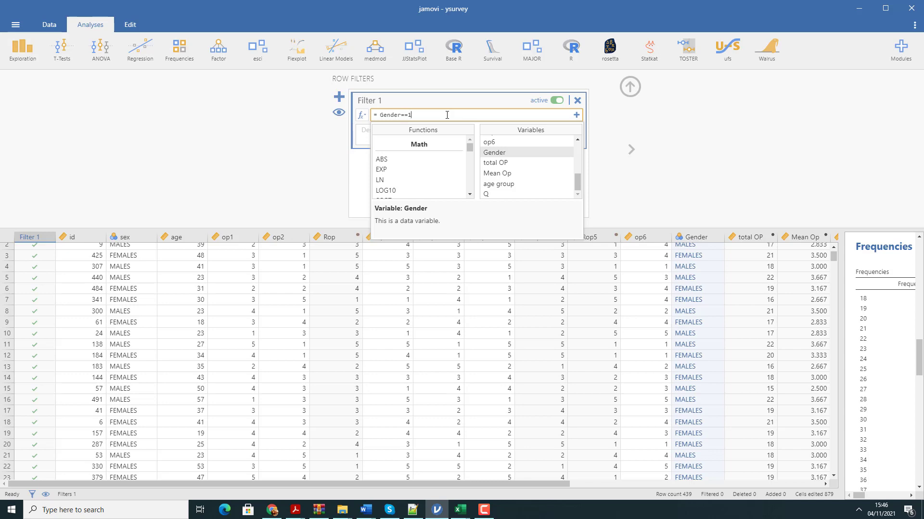
pyautogui.press('Return')
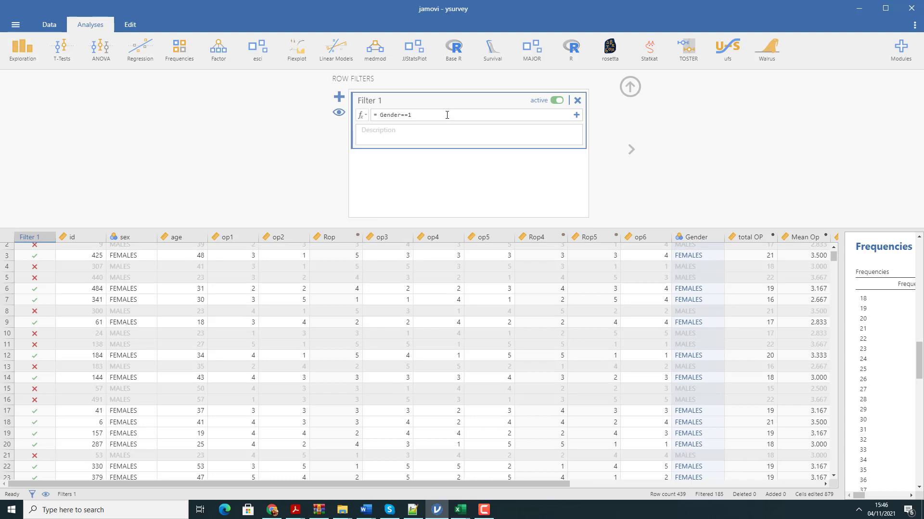
# Change the filter to Gender==2 so only MALES rows remain
pyautogui.scroll(1, 738, 343)
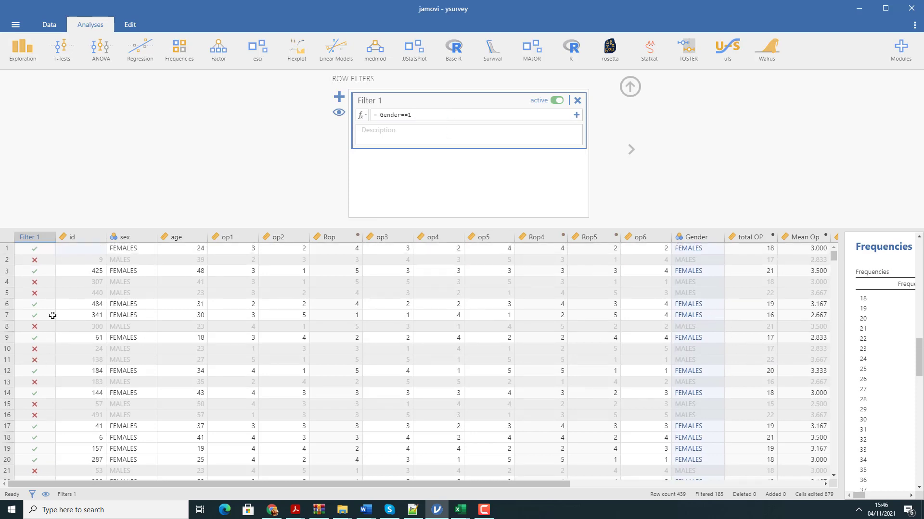
pyautogui.scroll(-5, 54, 315)
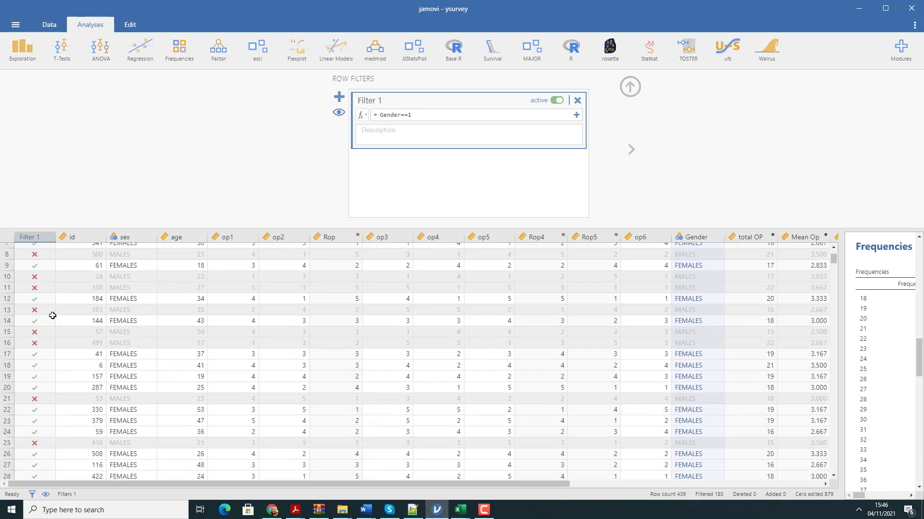
pyautogui.scroll(5, 54, 315)
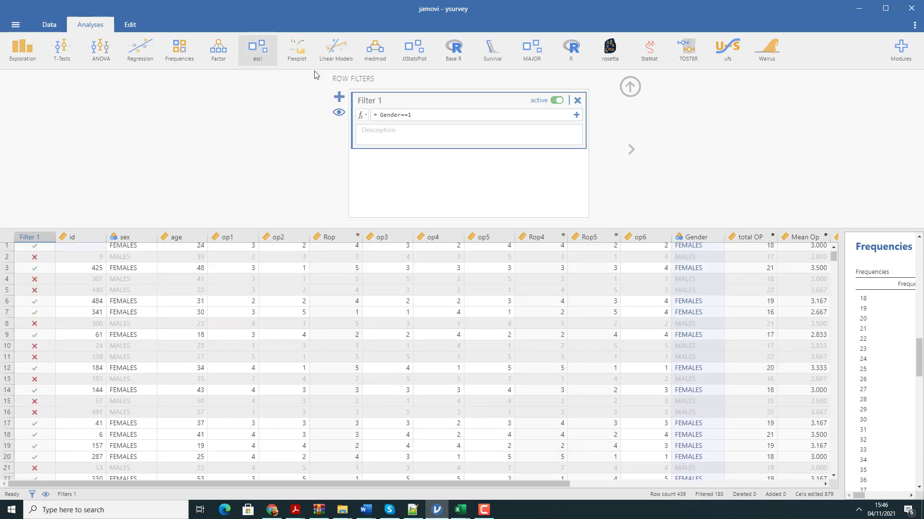
pyautogui.click(424, 114)
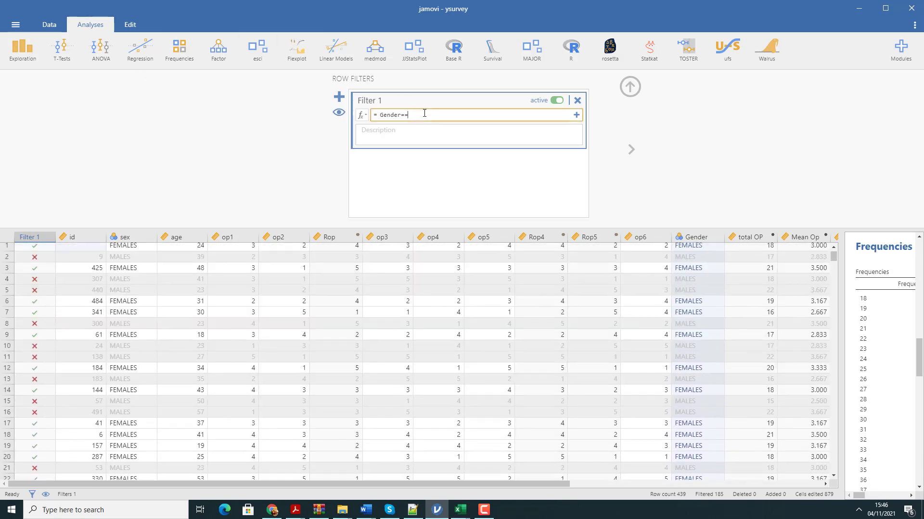
pyautogui.write('2')
pyautogui.press('Return')
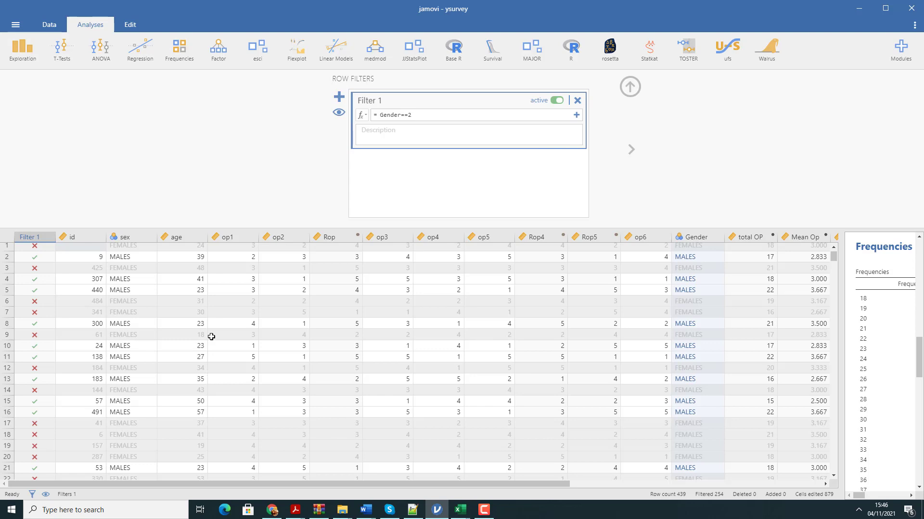
pyautogui.rightClick(35, 236)
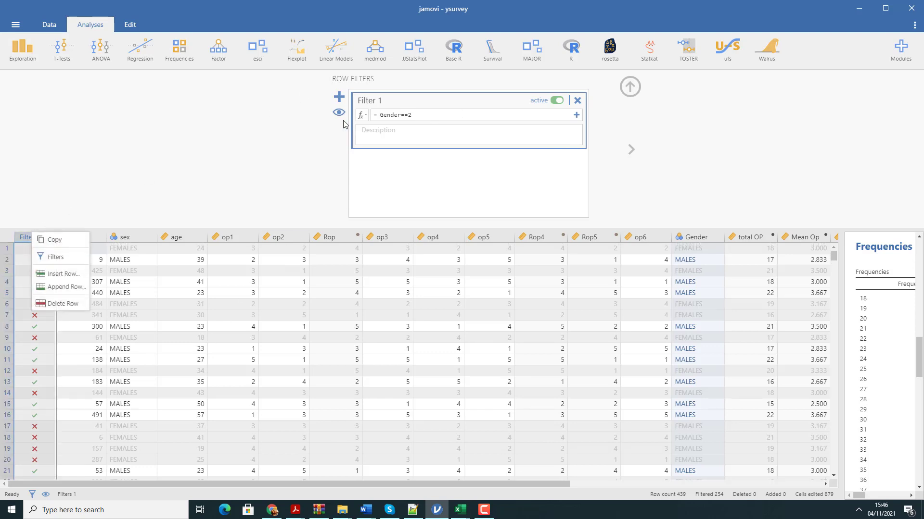
pyautogui.rightClick(44, 238)
# Delete Filter 1 so all 439 rows are used, then collapse the setup panel
pyautogui.click(73, 261)
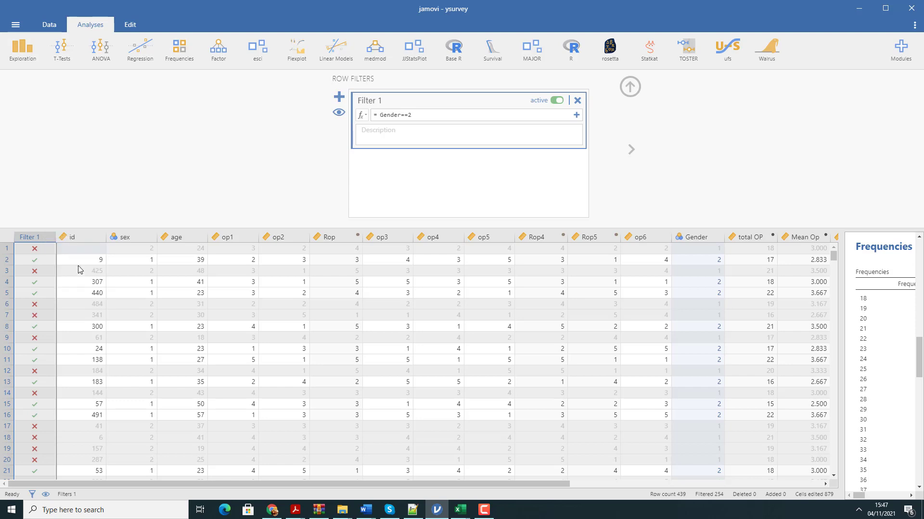
pyautogui.click(458, 143)
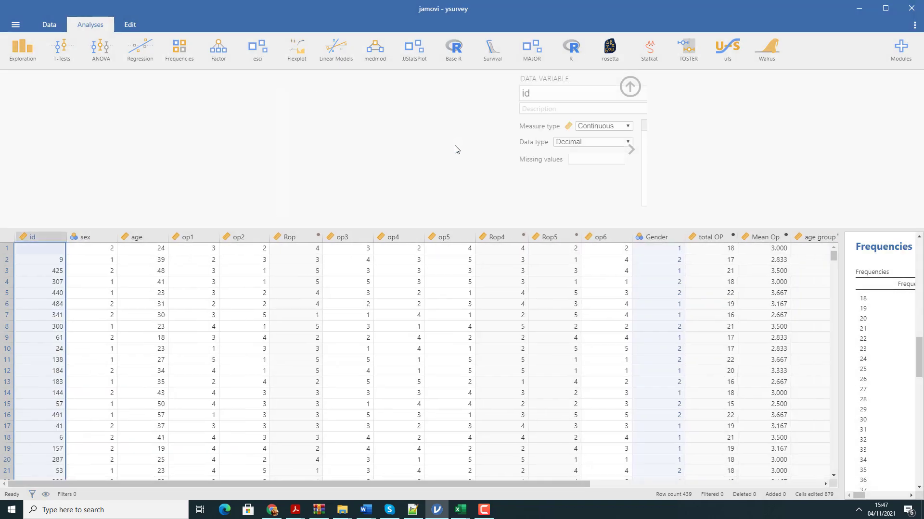
pyautogui.click(541, 362)
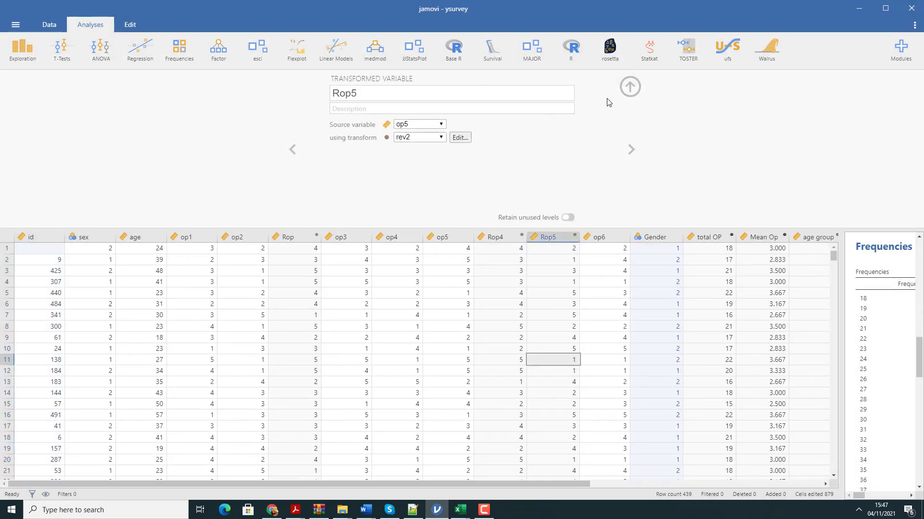
pyautogui.click(630, 87)
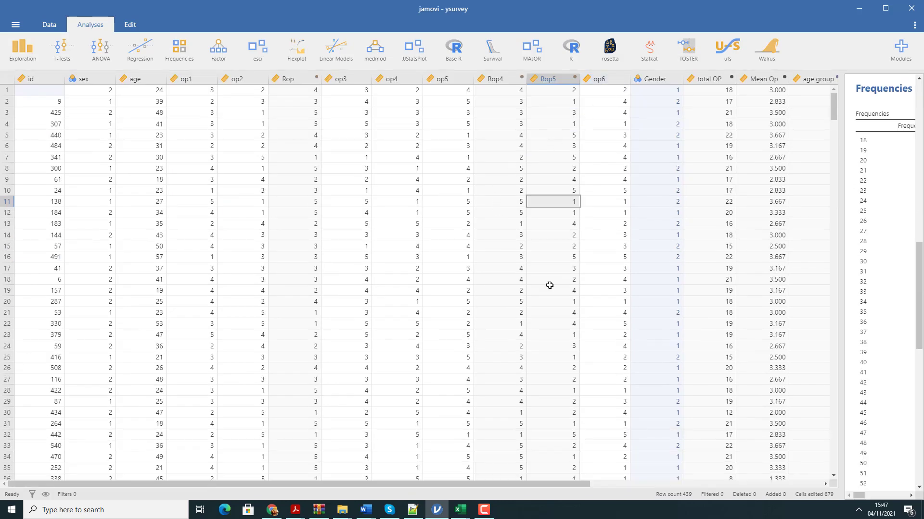